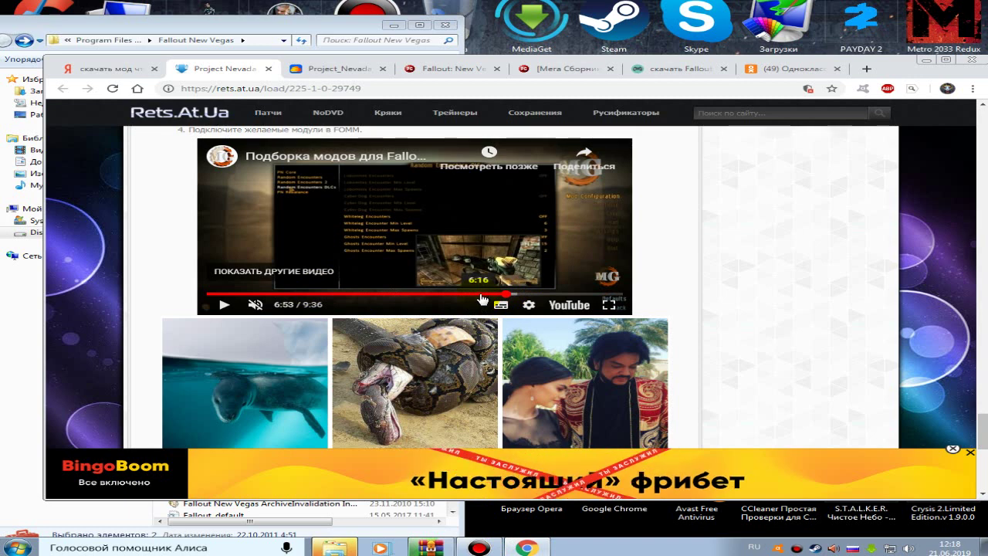
# Skim the embedded mod overview video on the Project Nevada page at several points along its timeline
pyautogui.moveTo(480, 299); pyautogui.dragTo(423, 301)
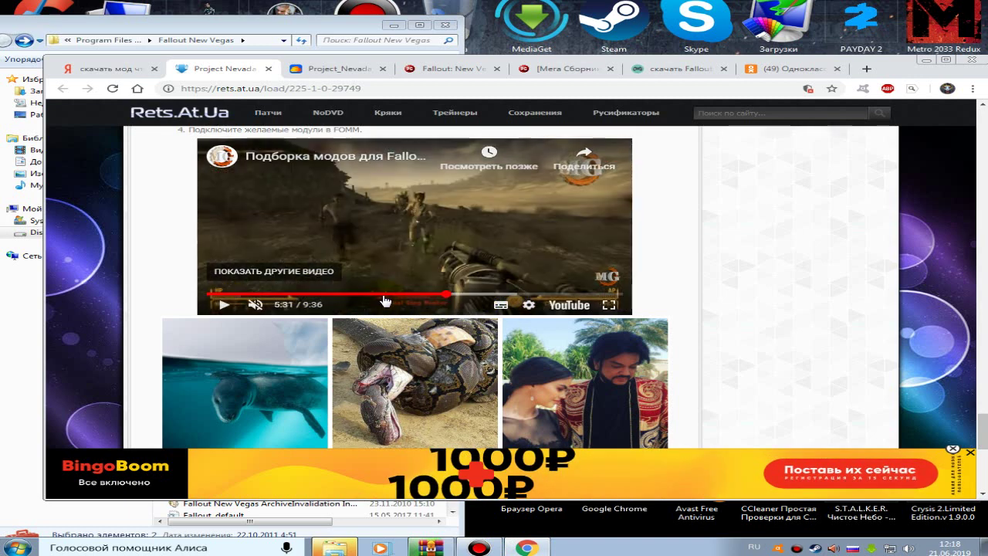
pyautogui.click(368, 295)
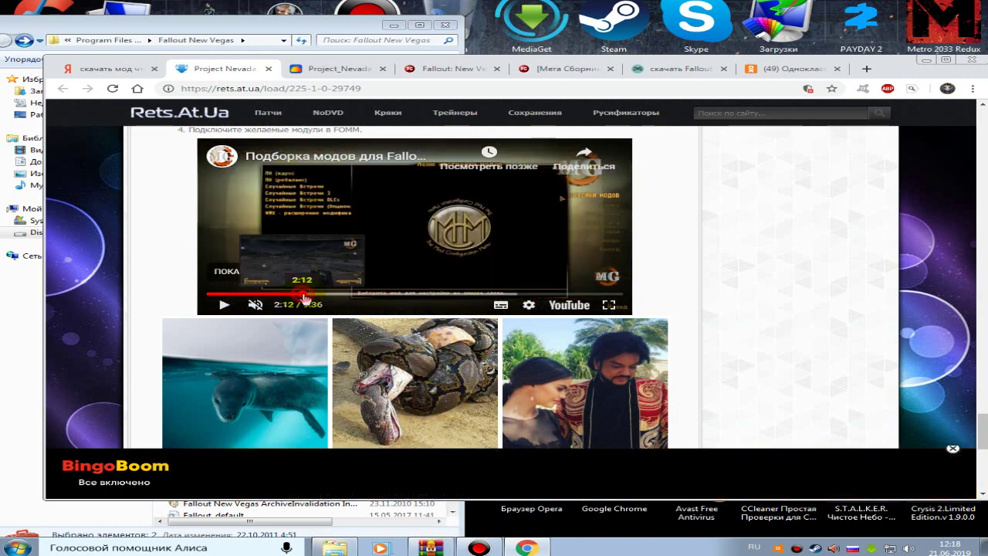
pyautogui.click(271, 294)
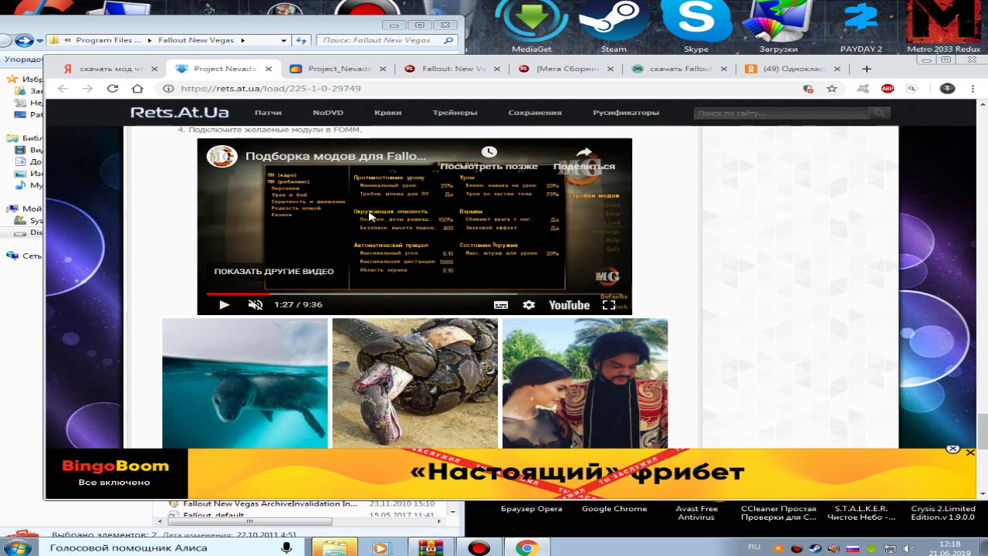
pyautogui.click(248, 295)
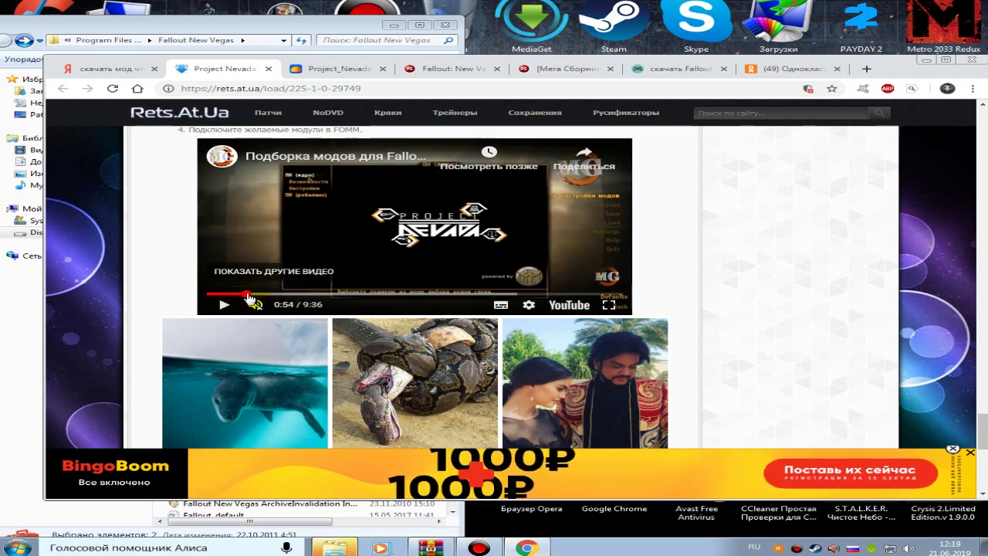
pyautogui.click(224, 294)
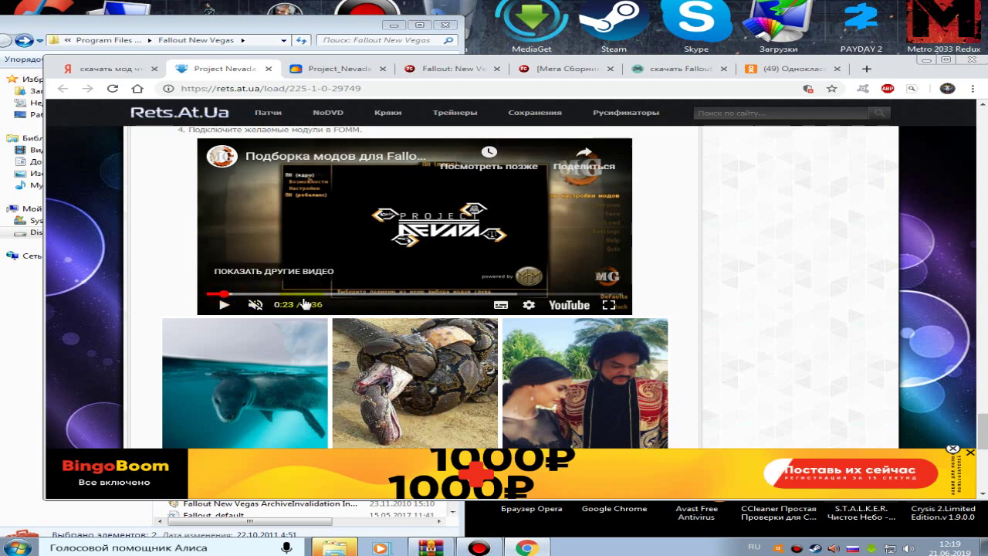
pyautogui.click(352, 294)
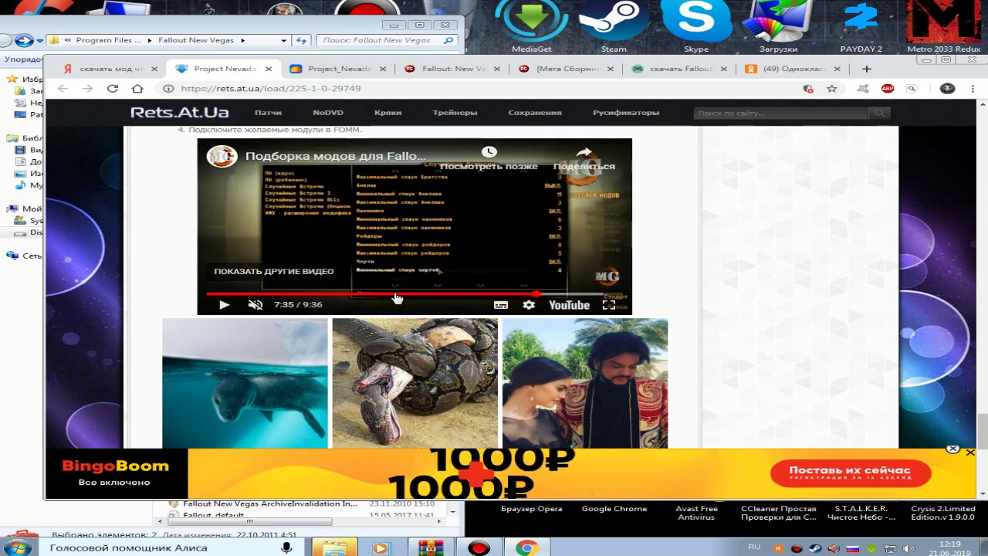
pyautogui.click(323, 294)
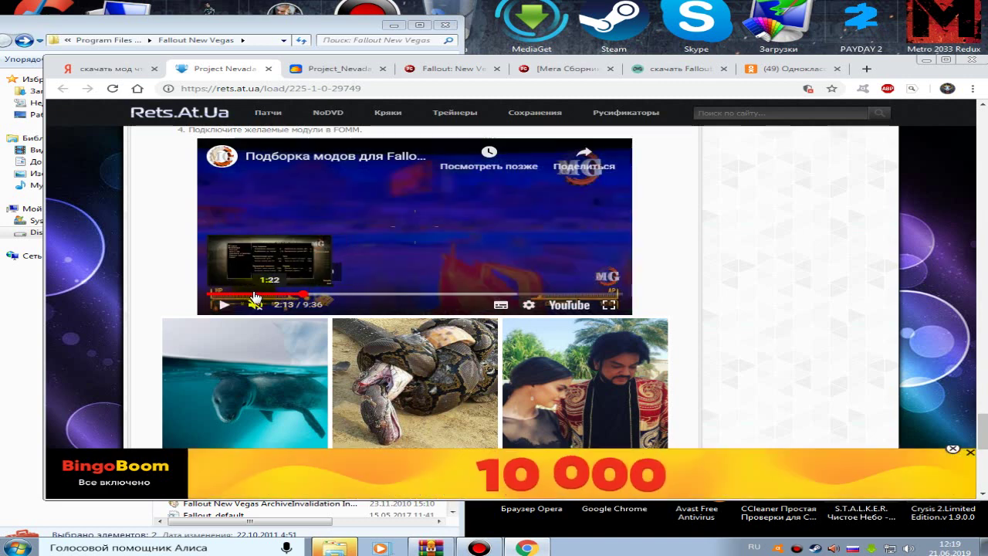
pyautogui.click(216, 296)
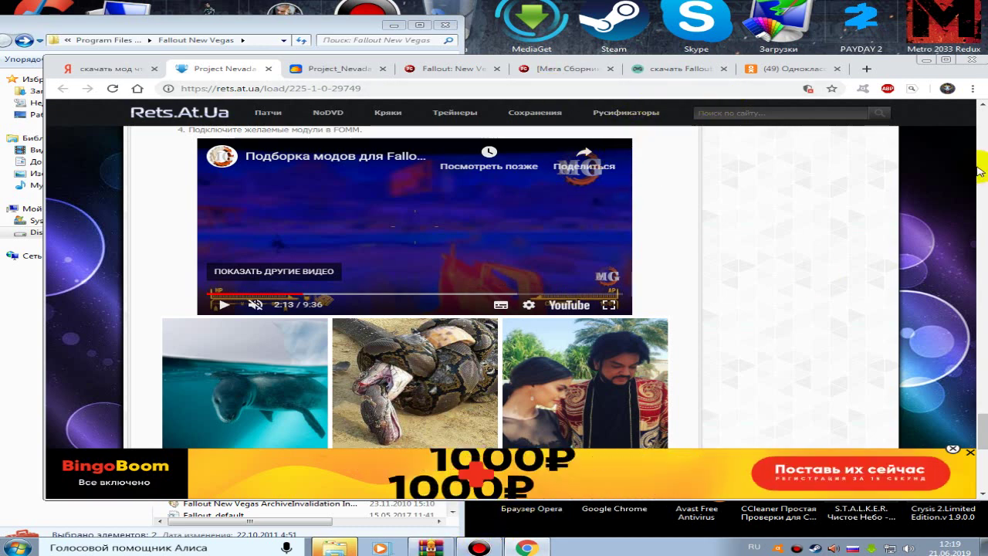
# Switch to the Project_Nevada_v2_5_RUS.rar archive and extract coolant.nif from its clutter folder into the game's Data folder, keeping the existing copy
pyautogui.click(926, 61)
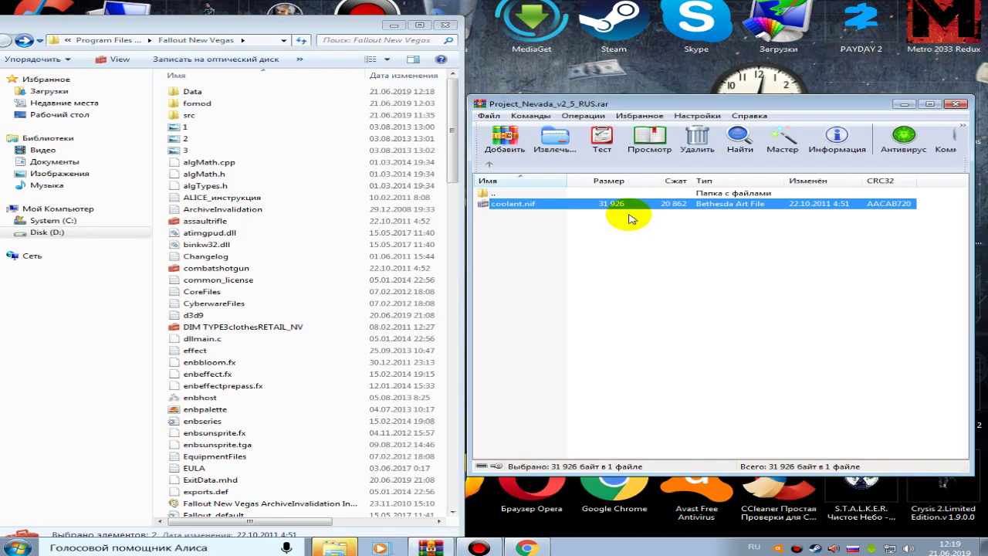
pyautogui.click(491, 168)
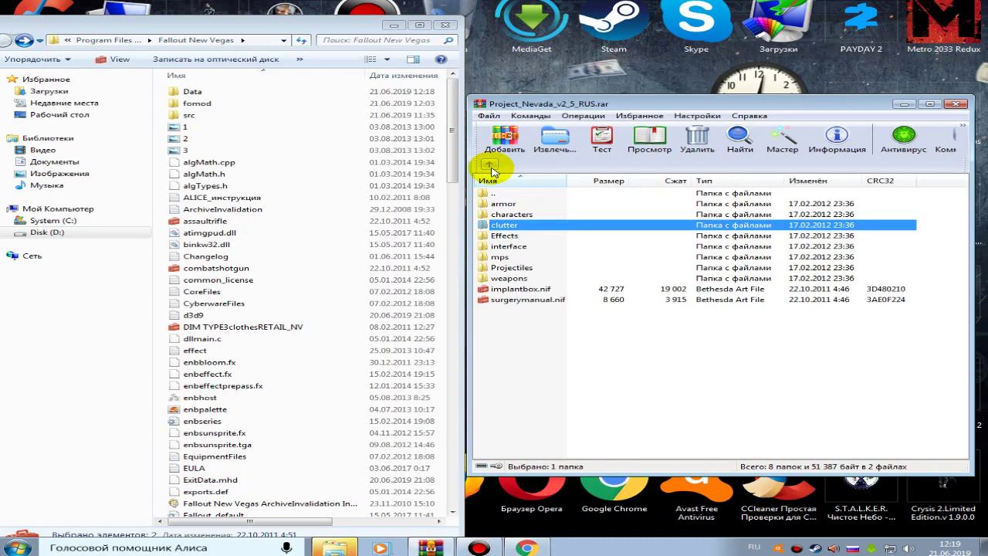
pyautogui.rightClick(502, 224)
pyautogui.click(540, 324)
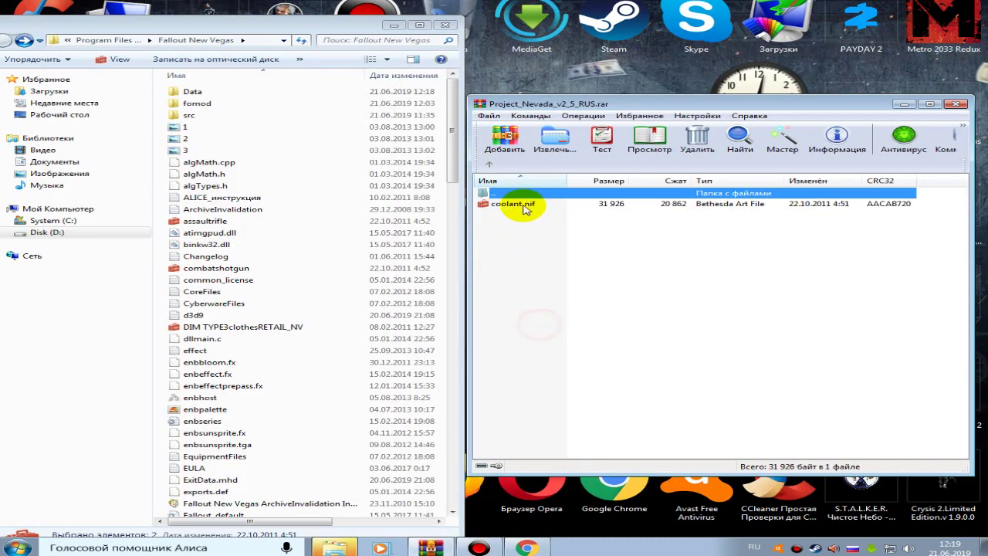
pyautogui.moveTo(509, 204); pyautogui.dragTo(228, 93)
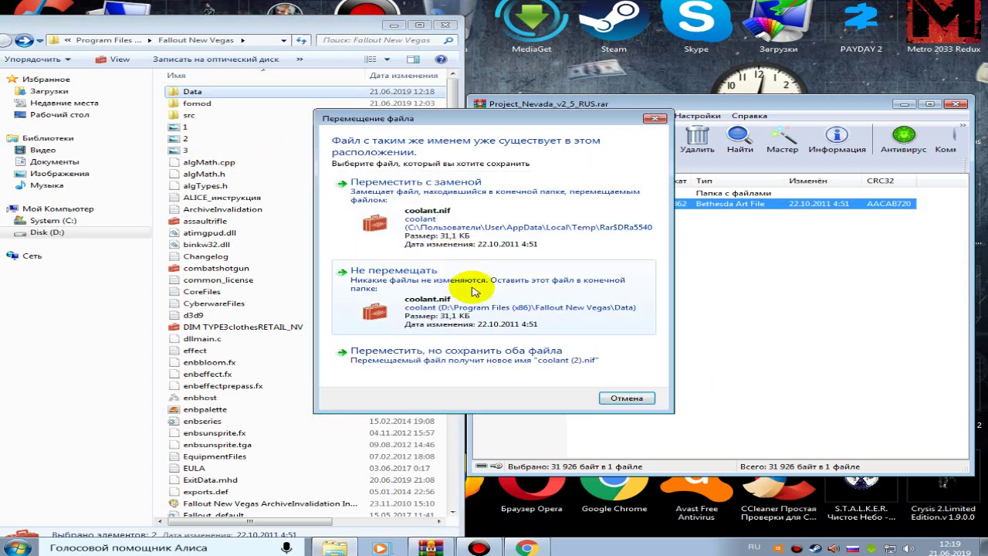
pyautogui.click(474, 291)
# Extract the six .nif files from the archive's Effects folder into the game's Data folder
pyautogui.click(488, 167)
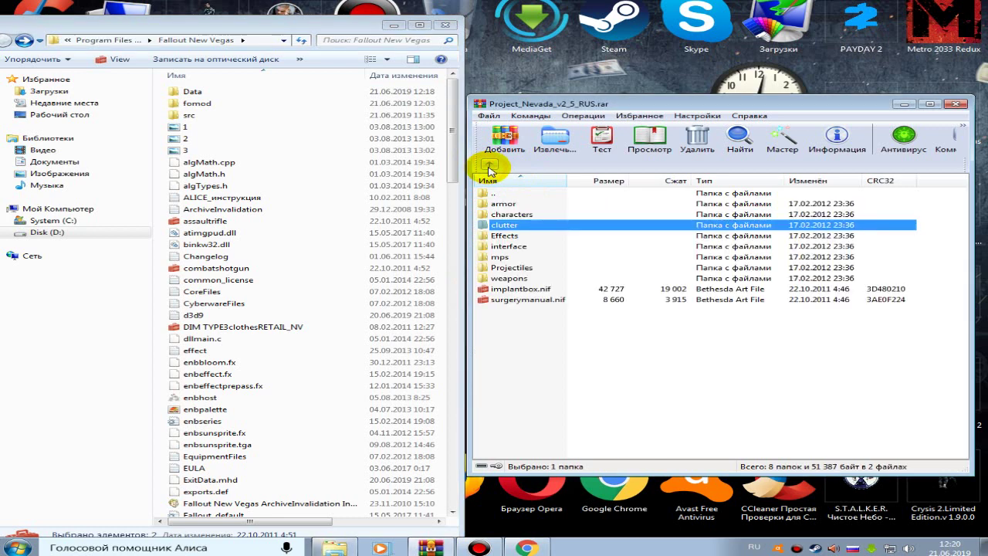
pyautogui.rightClick(506, 236)
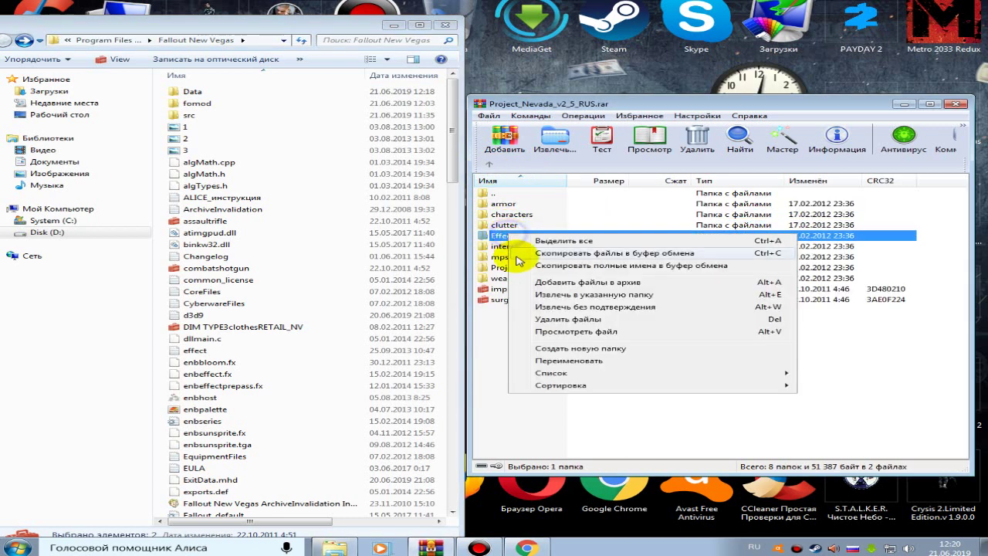
pyautogui.click(571, 332)
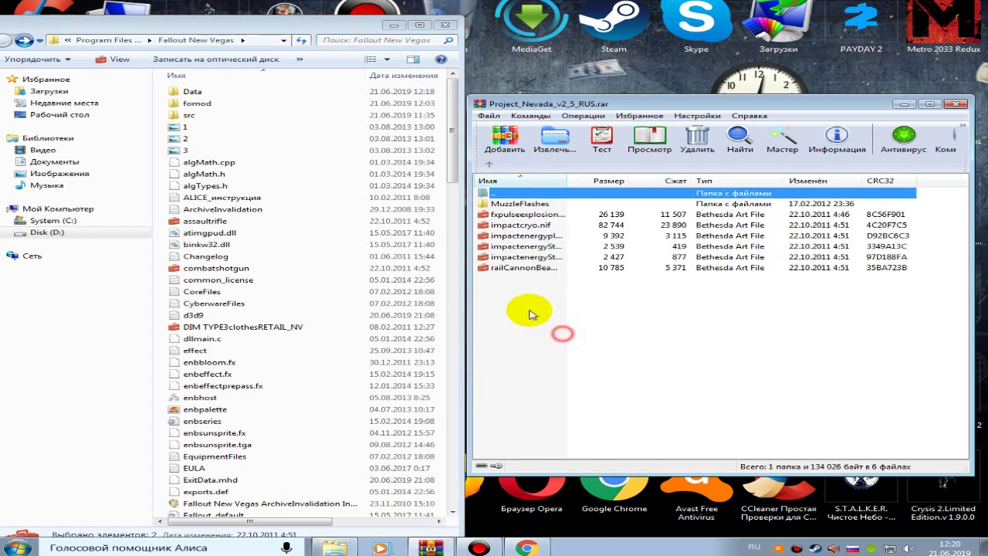
pyautogui.click(515, 270)
pyautogui.click(540, 315)
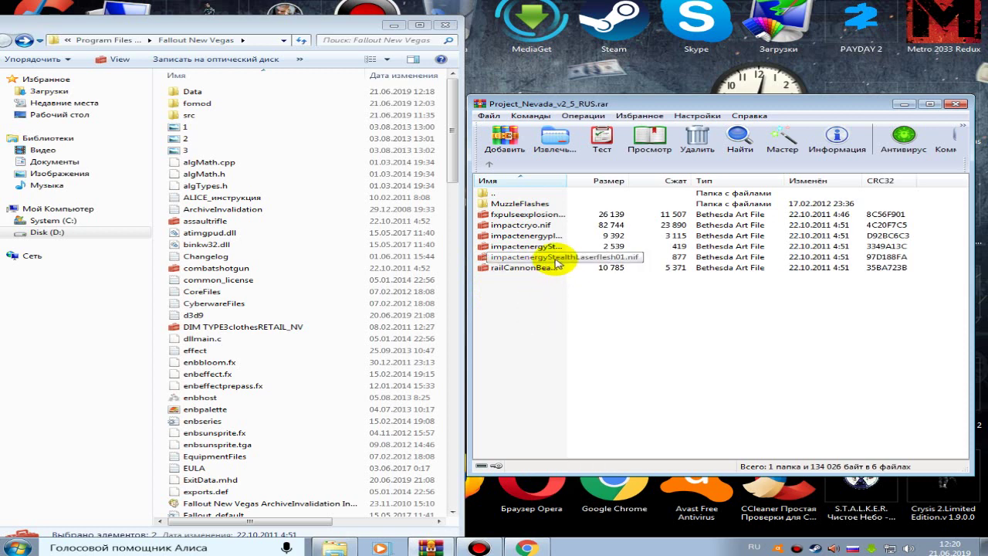
pyautogui.moveTo(520, 298); pyautogui.dragTo(527, 223)
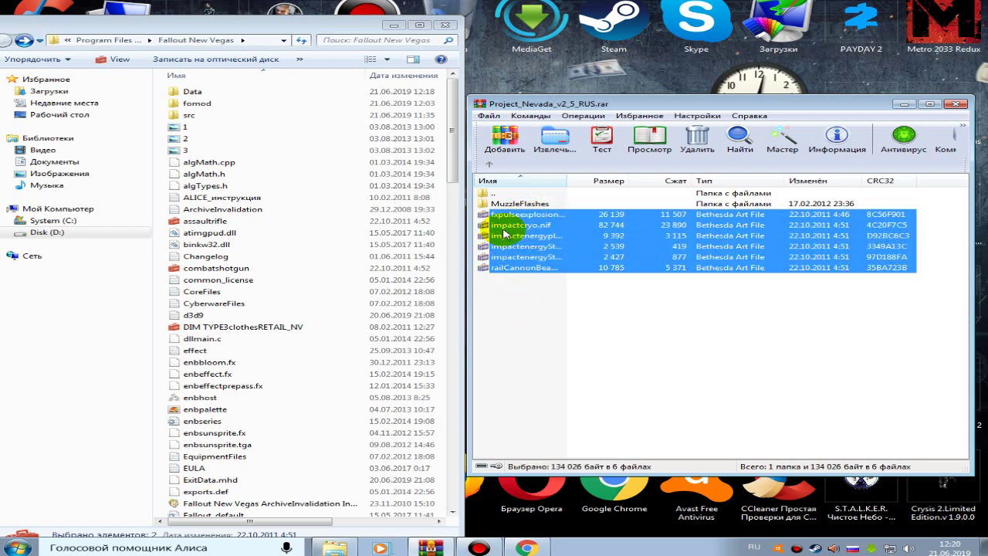
pyautogui.moveTo(506, 233); pyautogui.dragTo(228, 93)
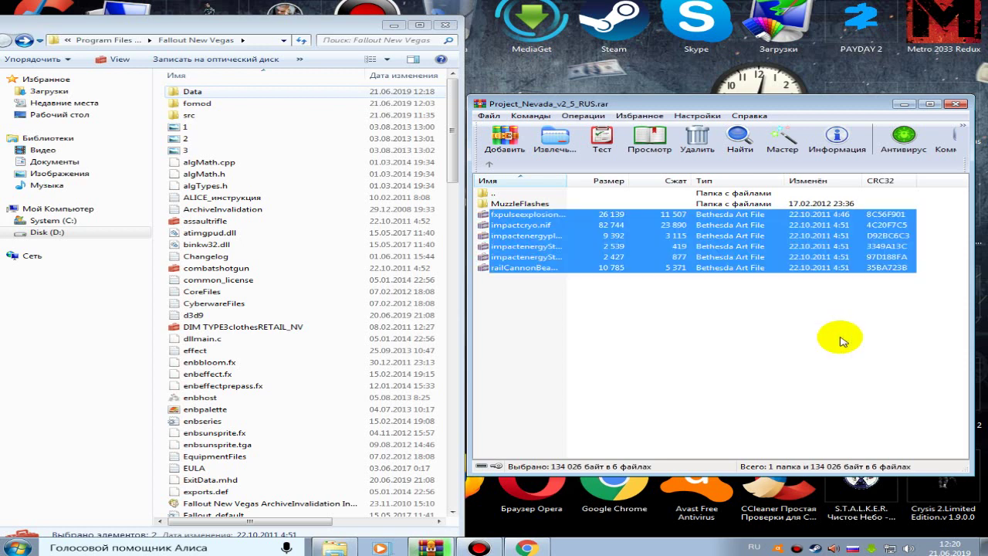
# Extract the three .nif files from the MuzzleFlashes subfolder of Effects into the game's Data folder
pyautogui.doubleClick(495, 203)
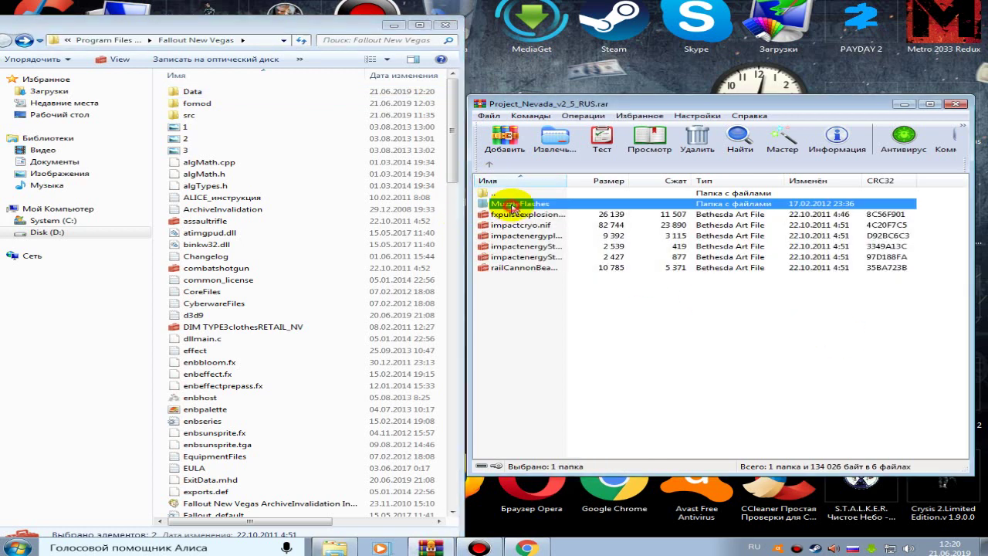
pyautogui.rightClick(495, 195)
pyautogui.click(553, 304)
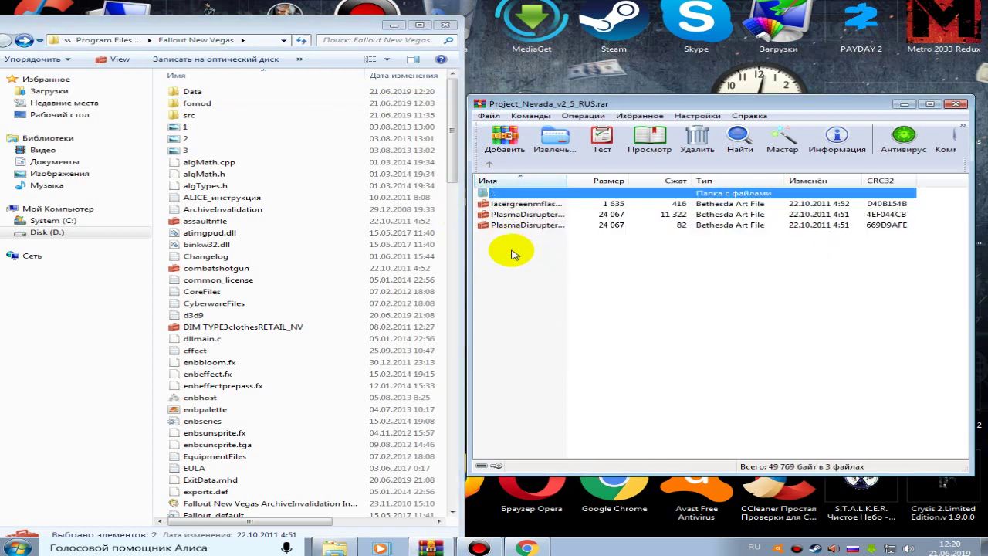
pyautogui.moveTo(512, 251); pyautogui.dragTo(224, 94)
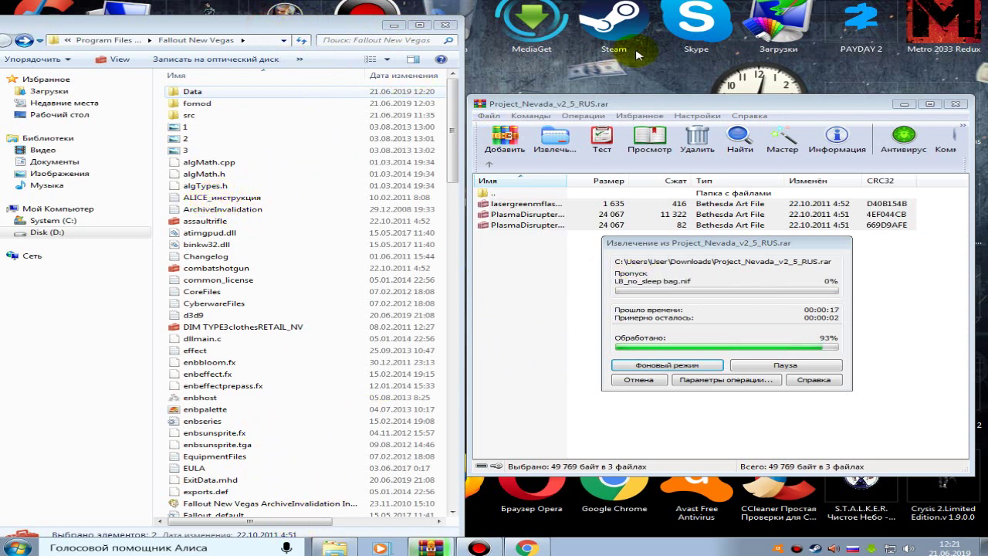
pyautogui.click(445, 25)
pyautogui.click(334, 547)
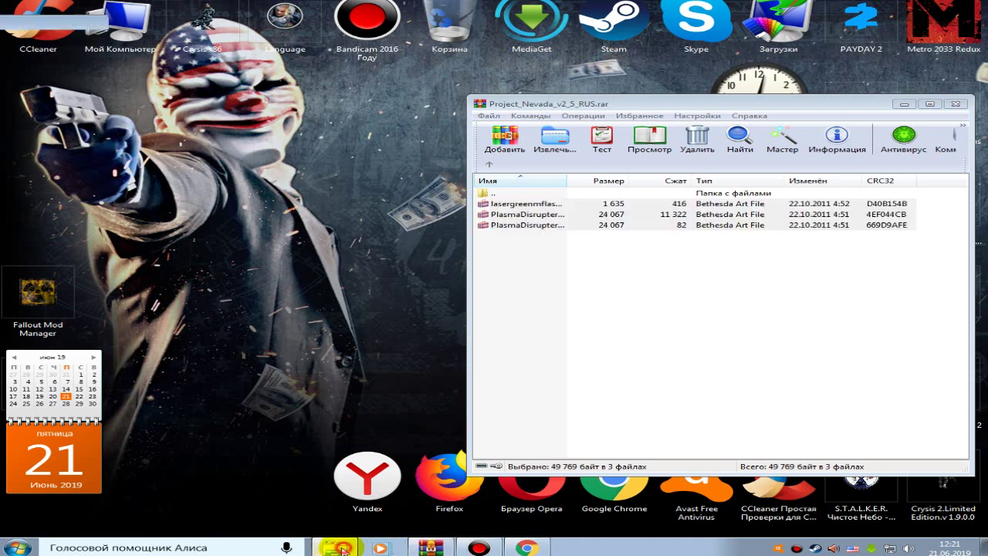
# Extract the three scope .nif files from the subfolder of the archive's interface folder into the game's Data folder
pyautogui.click(493, 165)
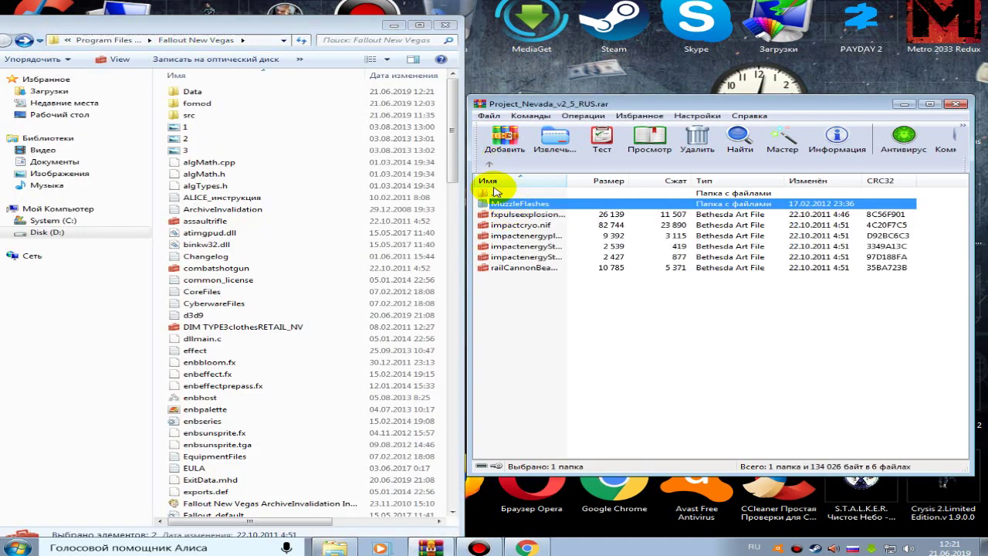
pyautogui.click(489, 168)
pyautogui.click(504, 246)
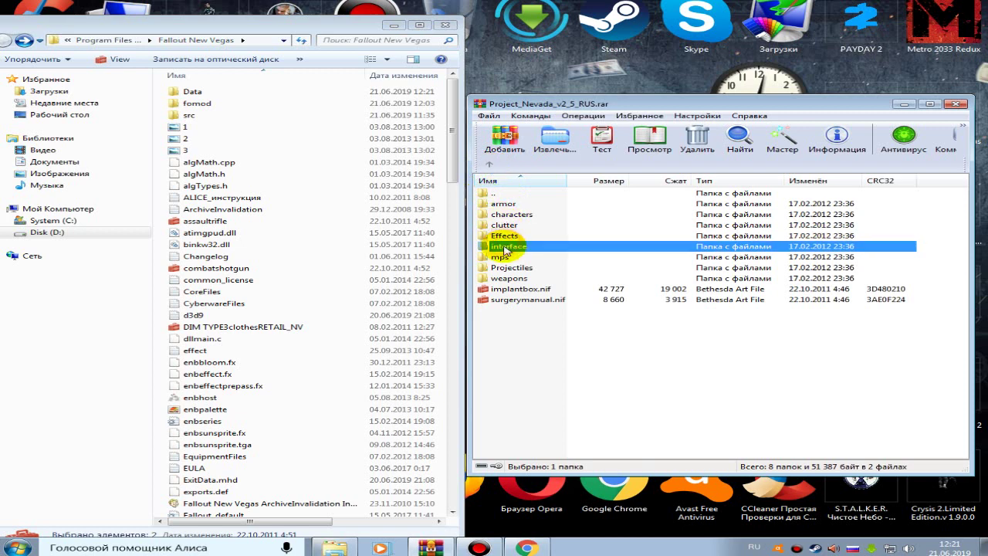
pyautogui.rightClick(504, 247)
pyautogui.click(546, 345)
pyautogui.click(503, 205)
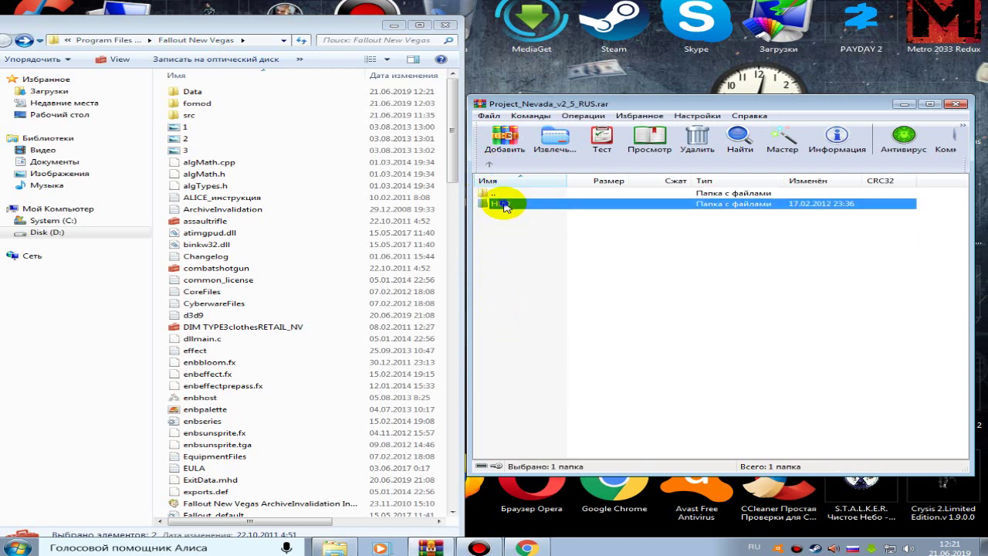
pyautogui.rightClick(504, 204)
pyautogui.click(549, 302)
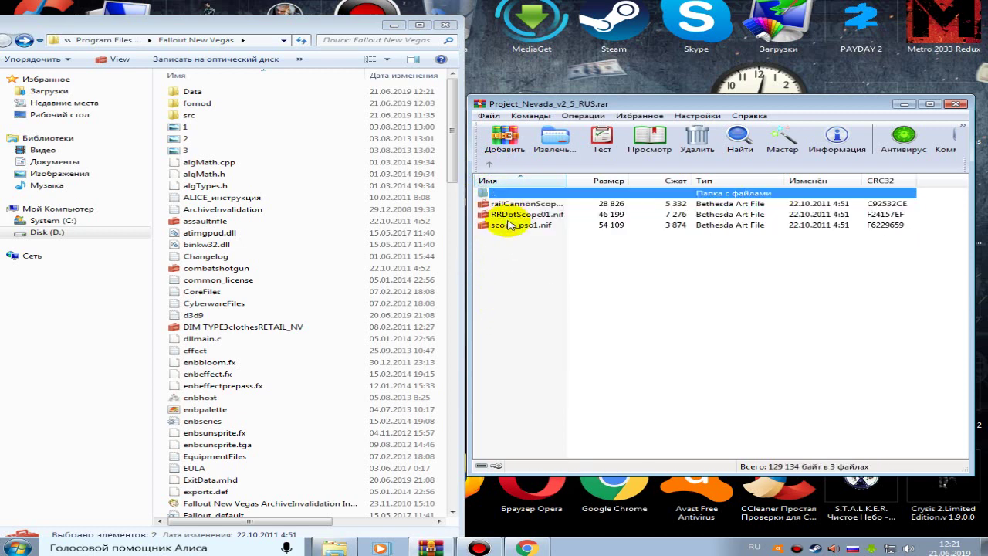
pyautogui.click(557, 216)
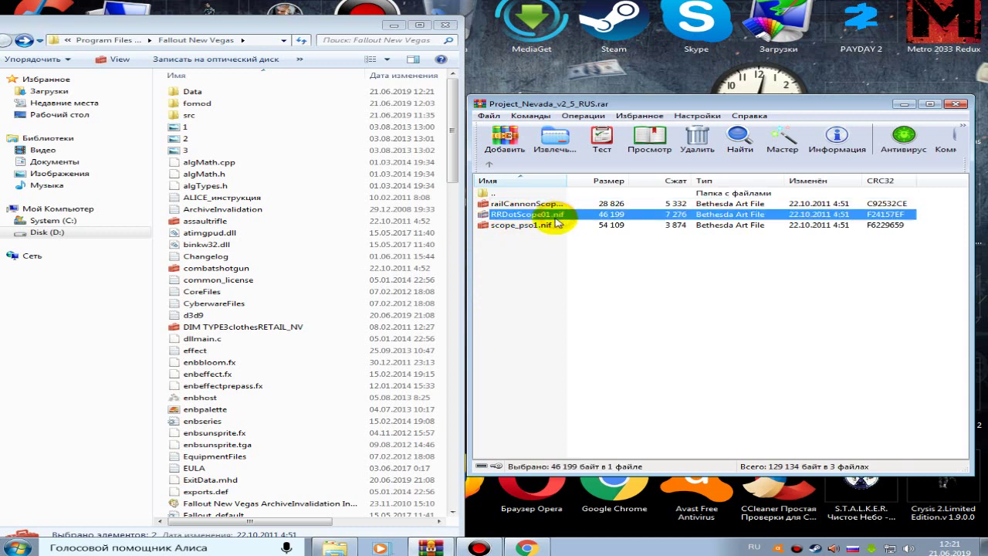
pyautogui.moveTo(516, 255); pyautogui.dragTo(221, 93)
pyautogui.rightClick(538, 225)
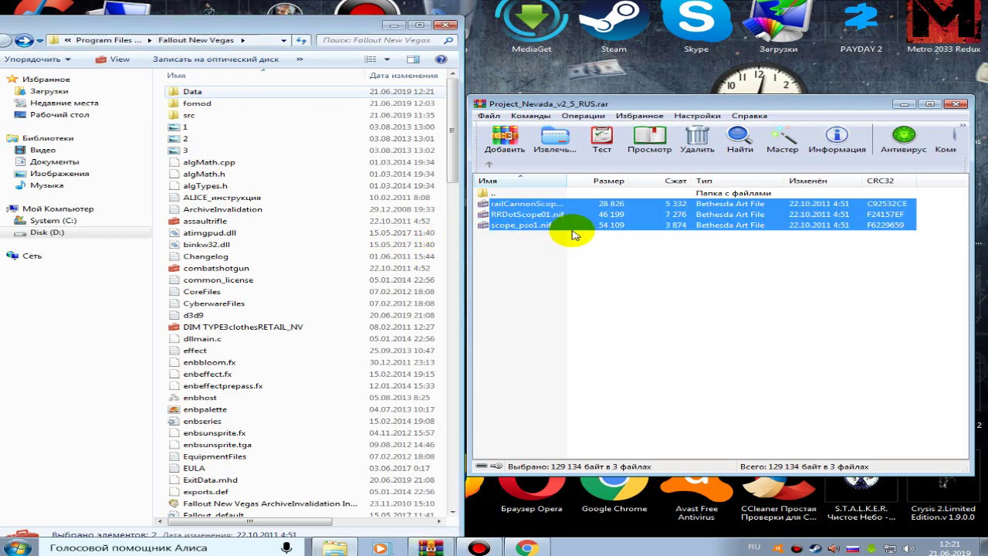
# Extract both .nif files from the archive's mps folder into the game's Data folder
pyautogui.click(489, 164)
pyautogui.click(488, 164)
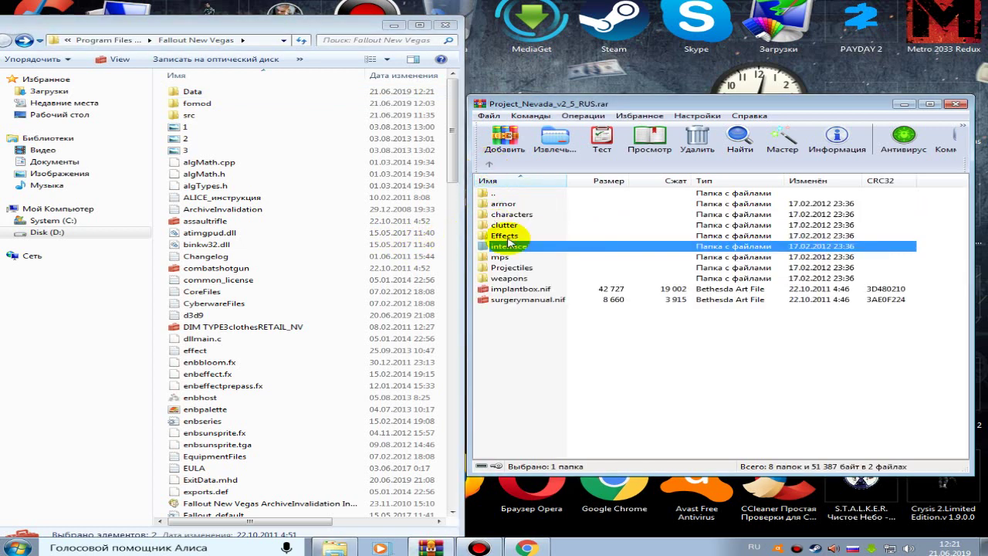
pyautogui.click(500, 256)
pyautogui.rightClick(500, 258)
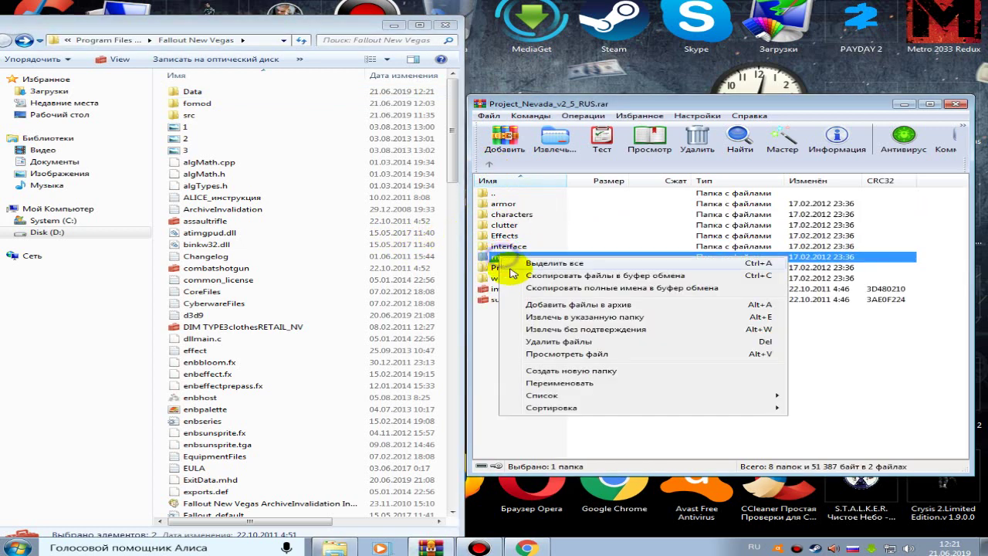
pyautogui.click(551, 354)
pyautogui.moveTo(507, 231); pyautogui.dragTo(512, 207)
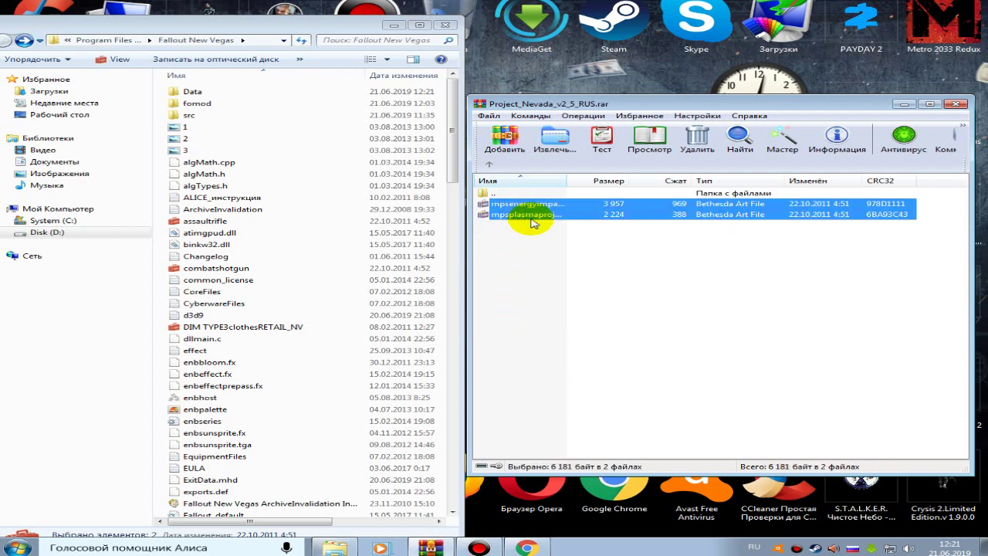
pyautogui.click(539, 247)
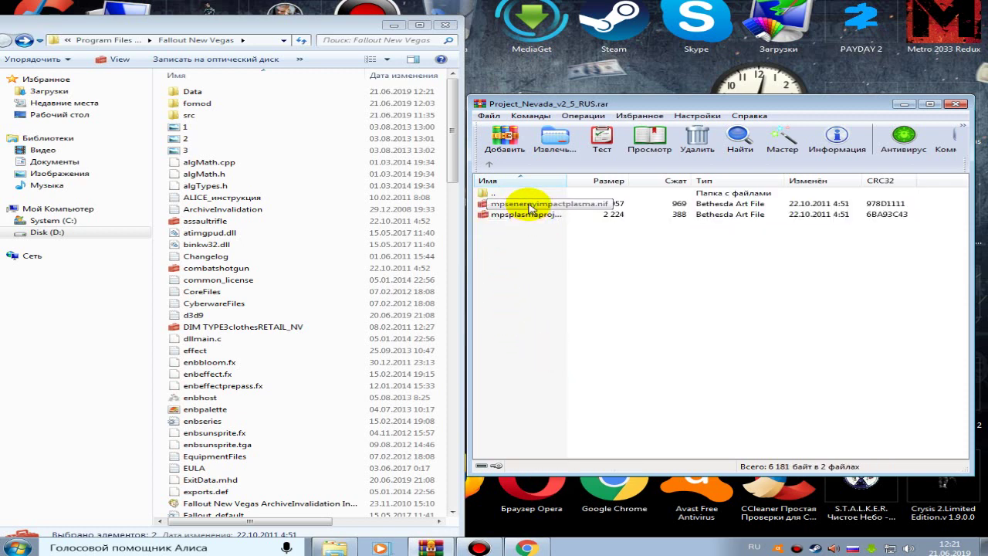
pyautogui.moveTo(511, 234); pyautogui.dragTo(223, 93)
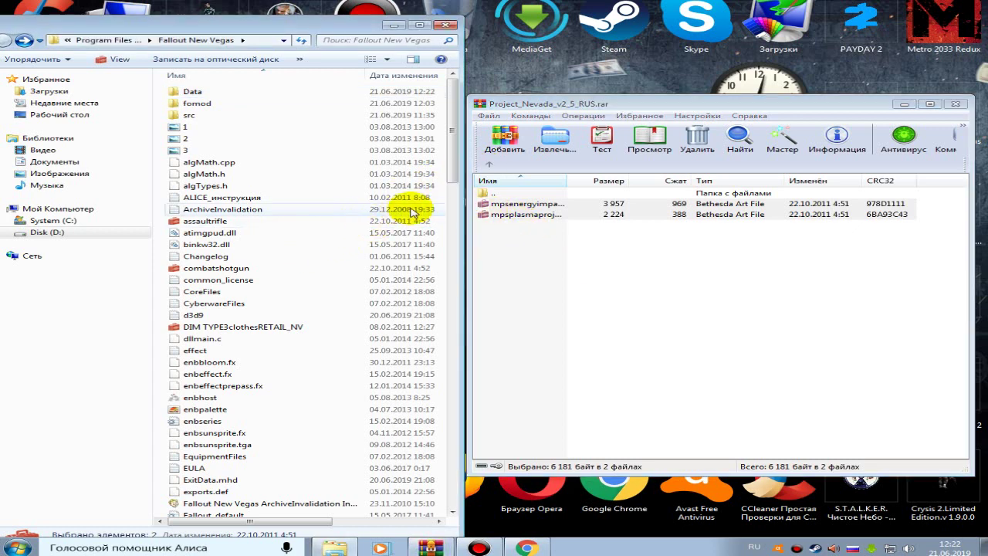
# Extract the nine .nif files from the archive's Projectiles folder into the game's Data folder
pyautogui.click(489, 165)
pyautogui.click(499, 267)
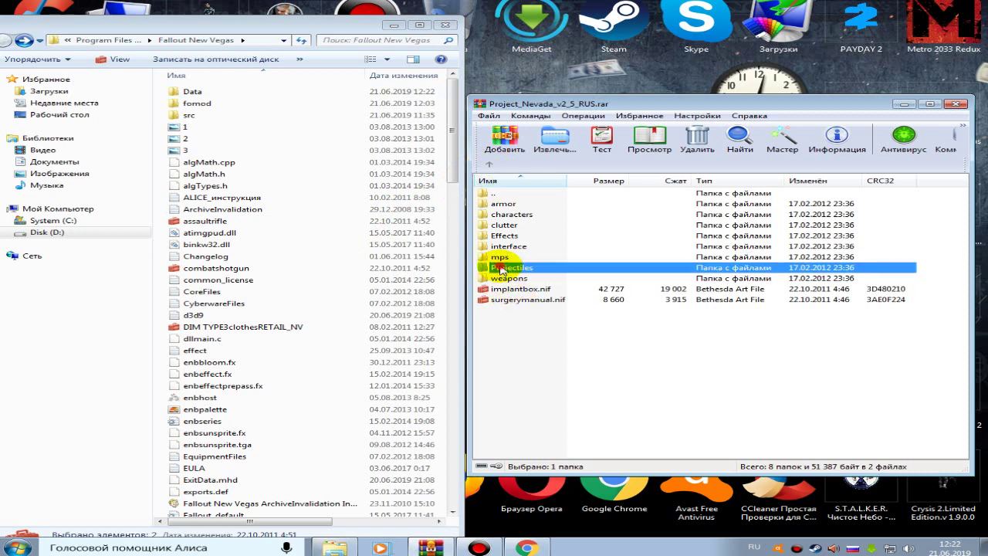
pyautogui.rightClick(500, 268)
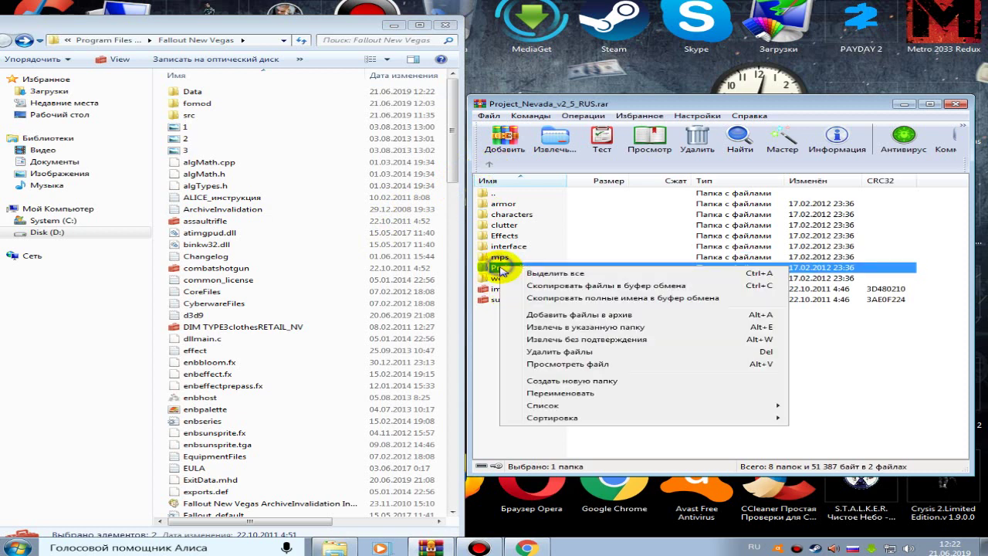
pyautogui.click(553, 366)
pyautogui.moveTo(498, 320); pyautogui.dragTo(529, 207)
pyautogui.click(488, 304)
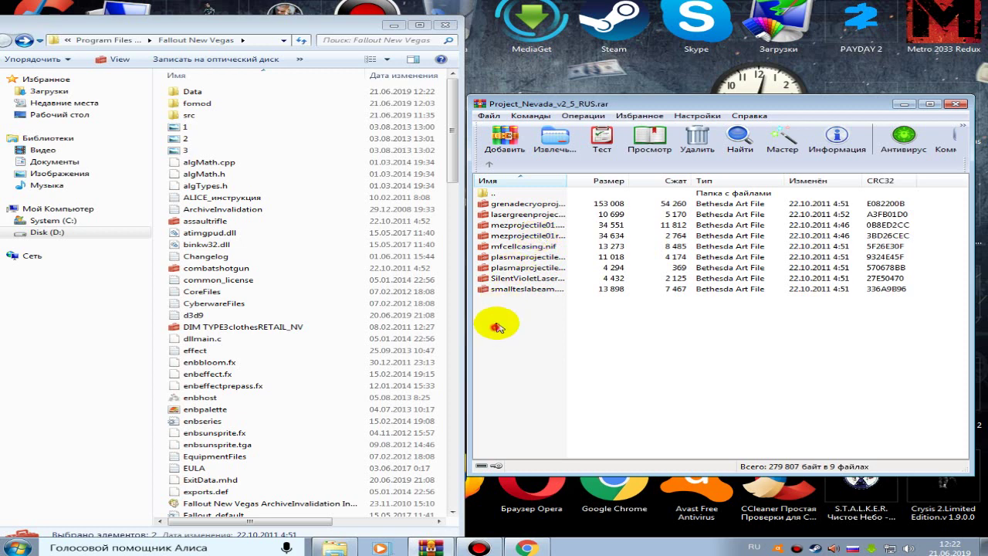
pyautogui.moveTo(495, 330); pyautogui.dragTo(193, 92)
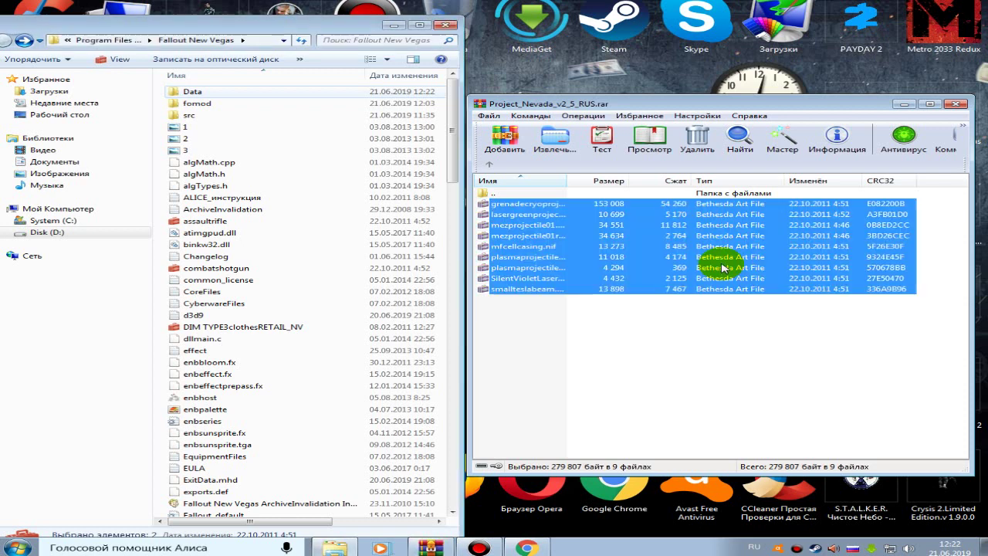
# Extract the five grenade and molotov .nif files from the first subfolder of the archive's weapons folder into the game's Data folder
pyautogui.click(488, 163)
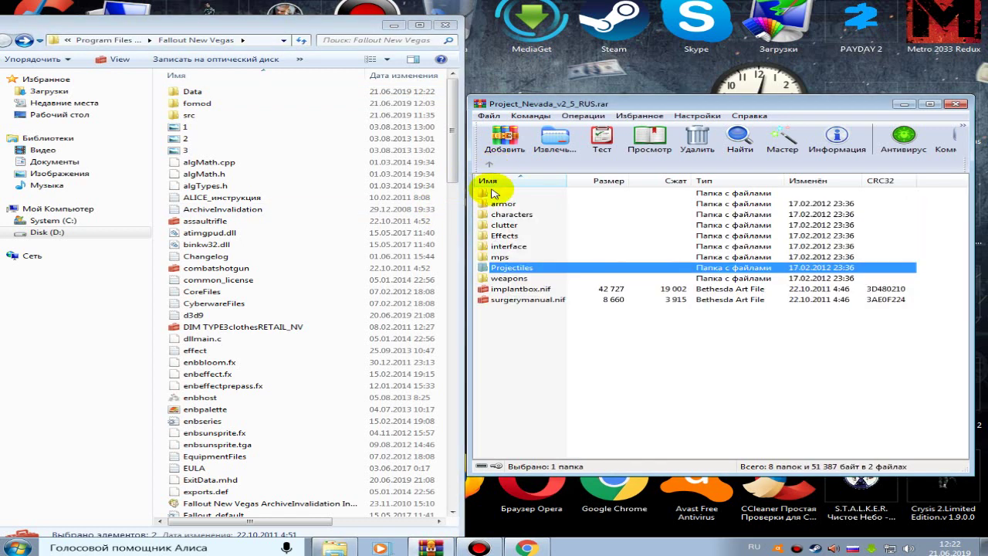
pyautogui.rightClick(506, 278)
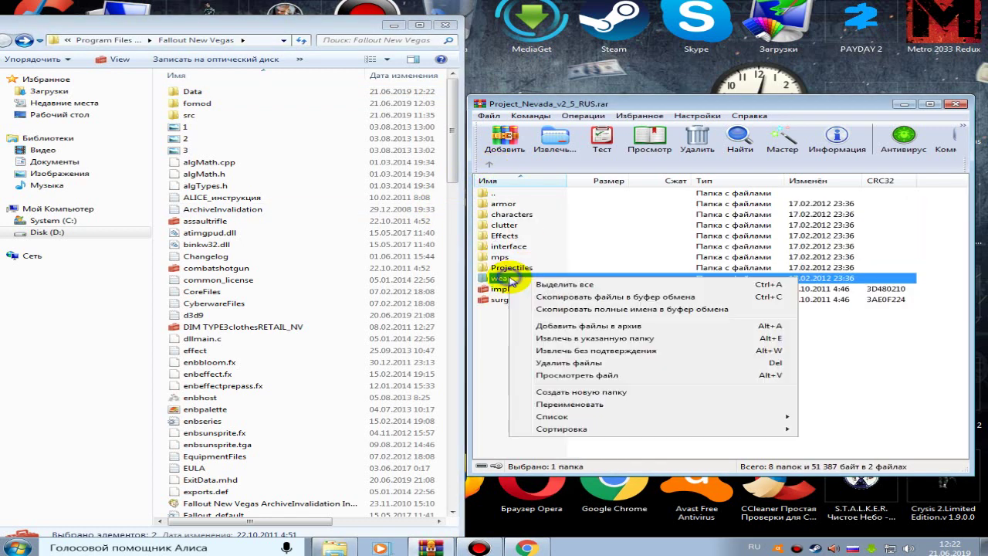
pyautogui.click(569, 376)
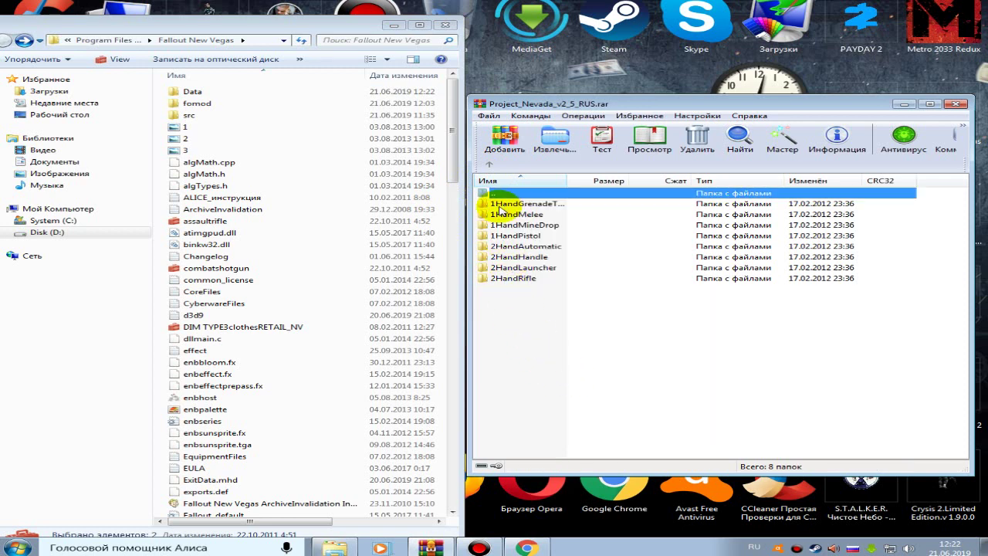
pyautogui.click(506, 204)
pyautogui.rightClick(506, 204)
pyautogui.click(543, 299)
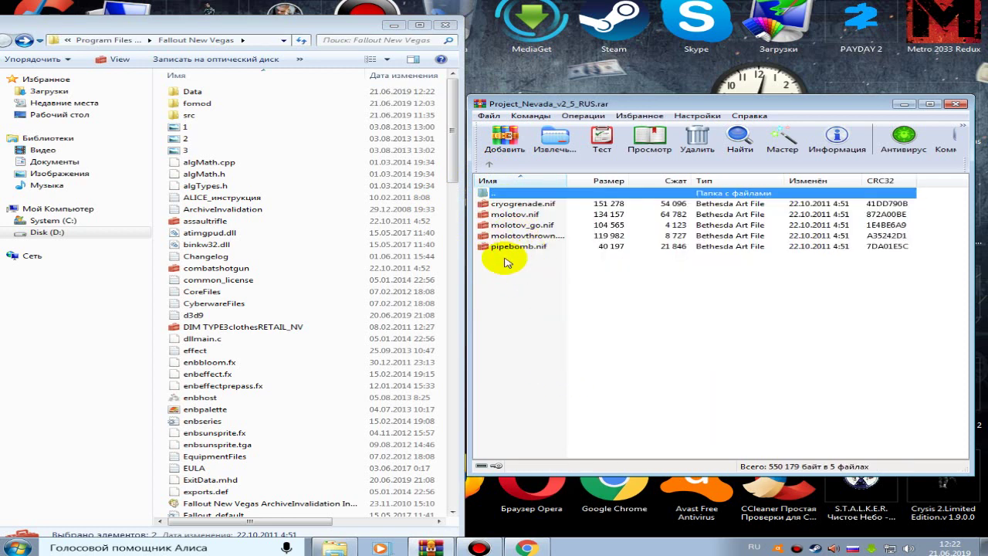
pyautogui.moveTo(503, 278); pyautogui.dragTo(189, 91)
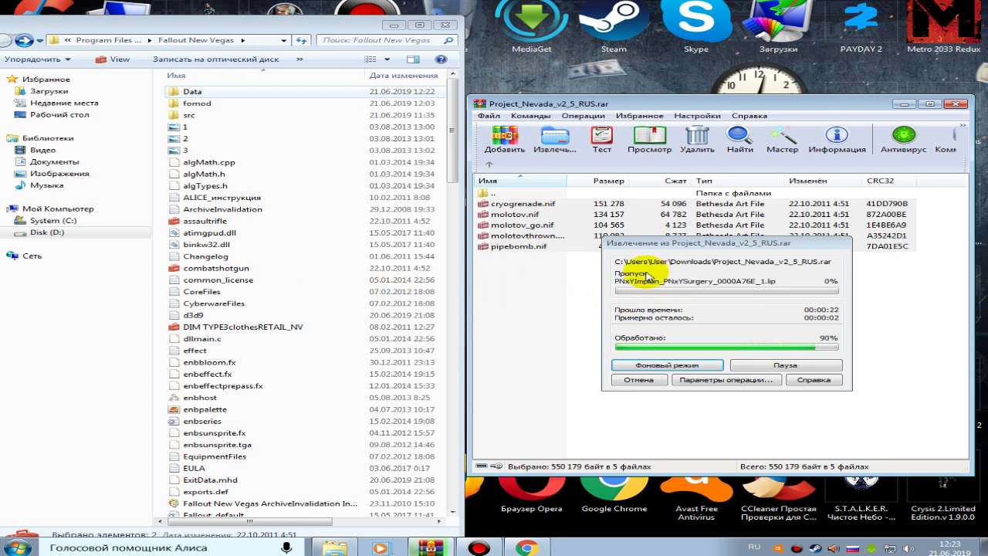
# Extract the three .nif files from the 1HandMelee subfolder of weapons into the game's Data folder
pyautogui.click(489, 167)
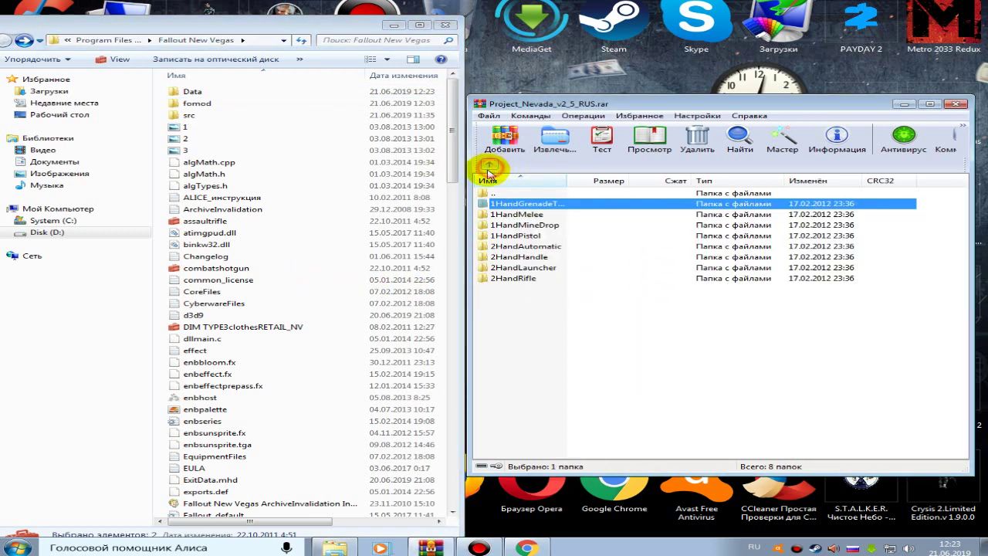
pyautogui.click(505, 215)
pyautogui.rightClick(506, 214)
pyautogui.click(539, 297)
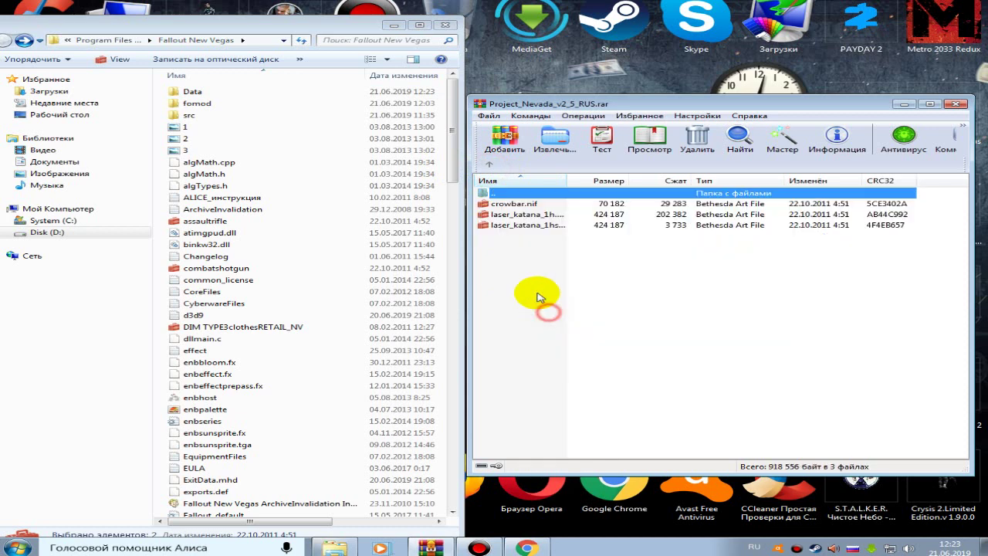
pyautogui.hotkey('ctrl', 'a')
pyautogui.moveTo(509, 225); pyautogui.dragTo(191, 94)
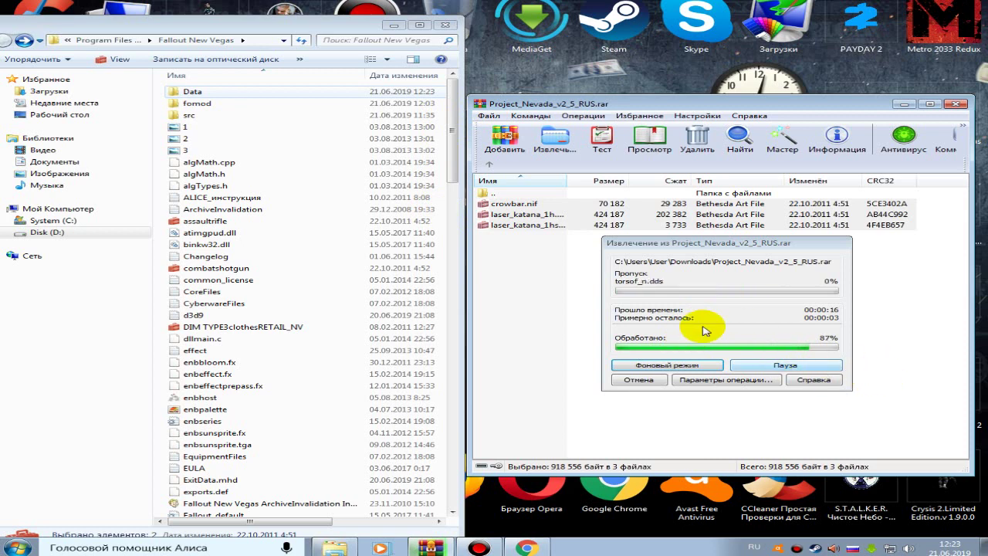
# Go back to the archive's weapons folder and open its 1HandMineDrop subfolder
pyautogui.click(489, 164)
pyautogui.click(532, 225)
pyautogui.rightClick(533, 224)
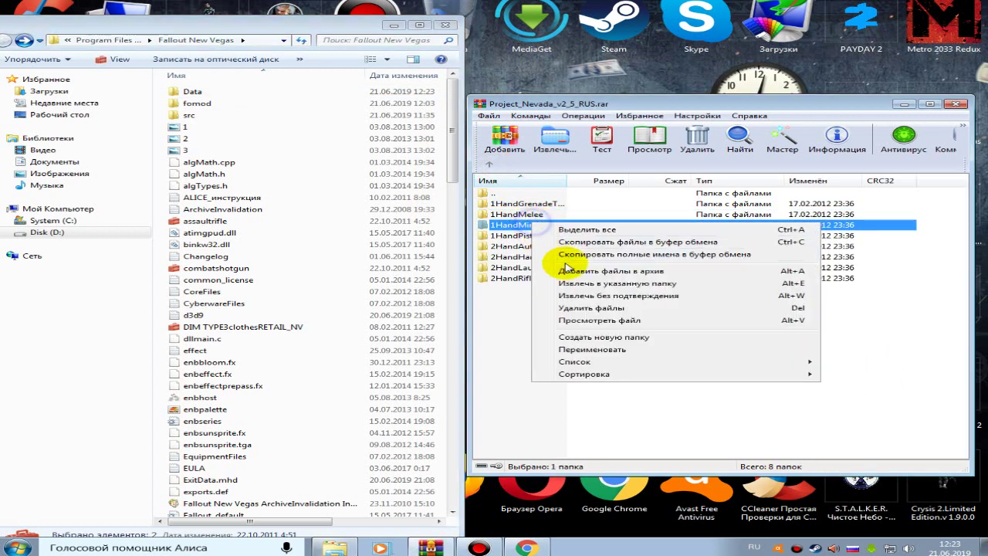
pyautogui.click(575, 321)
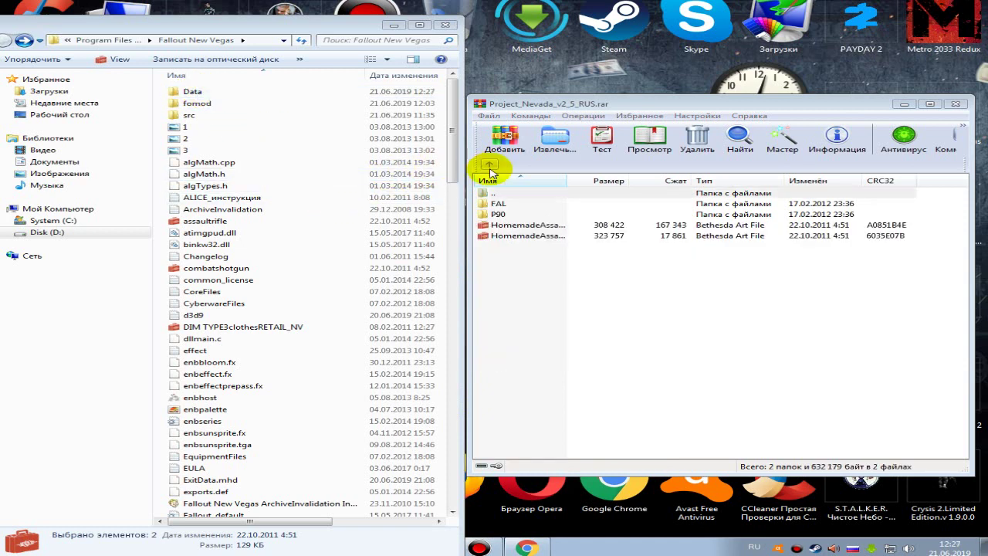
# Reopen the 2HandAutomatic subfolder of weapons and check its two HomemadeAssaultRifle .nif files
pyautogui.click(490, 169)
pyautogui.click(490, 166)
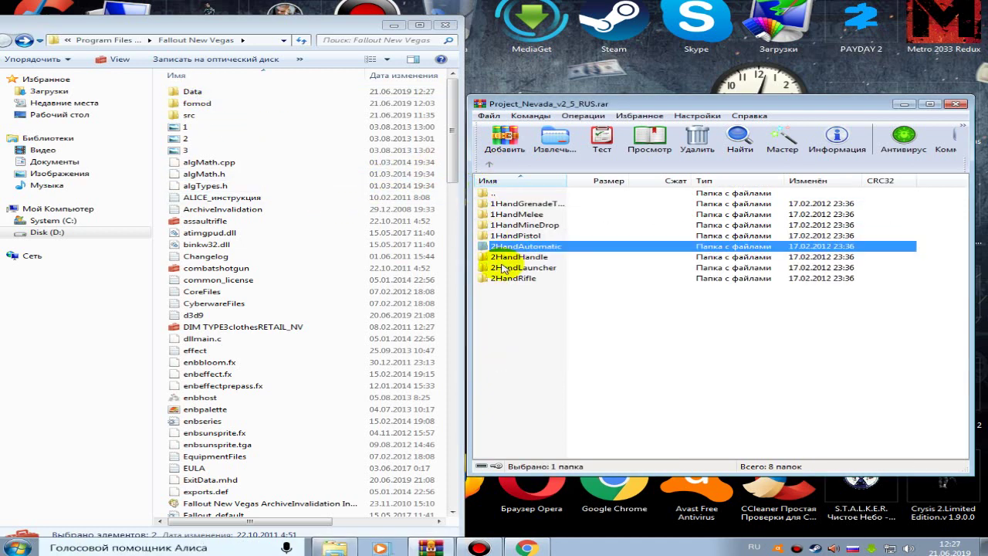
pyautogui.rightClick(500, 251)
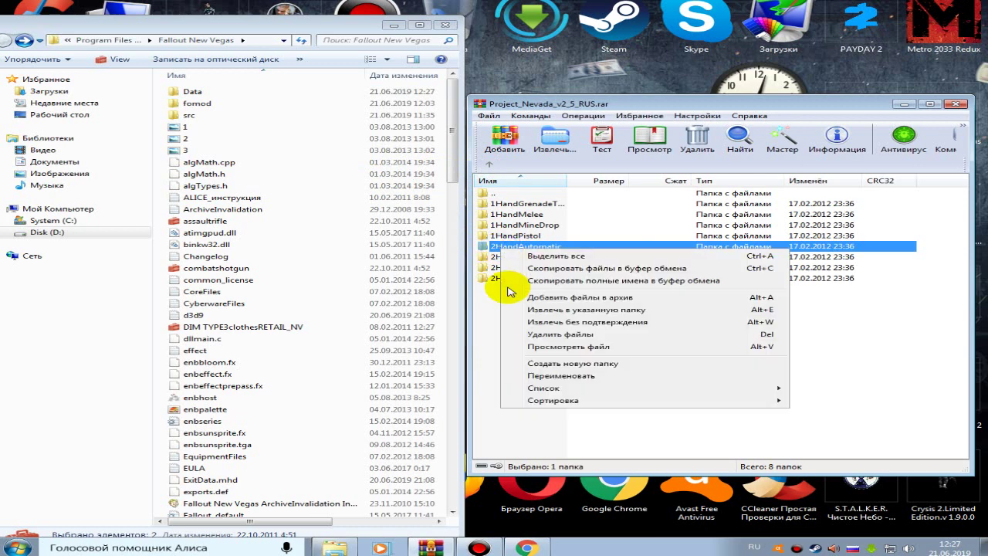
pyautogui.click(543, 346)
pyautogui.moveTo(499, 254); pyautogui.dragTo(503, 227)
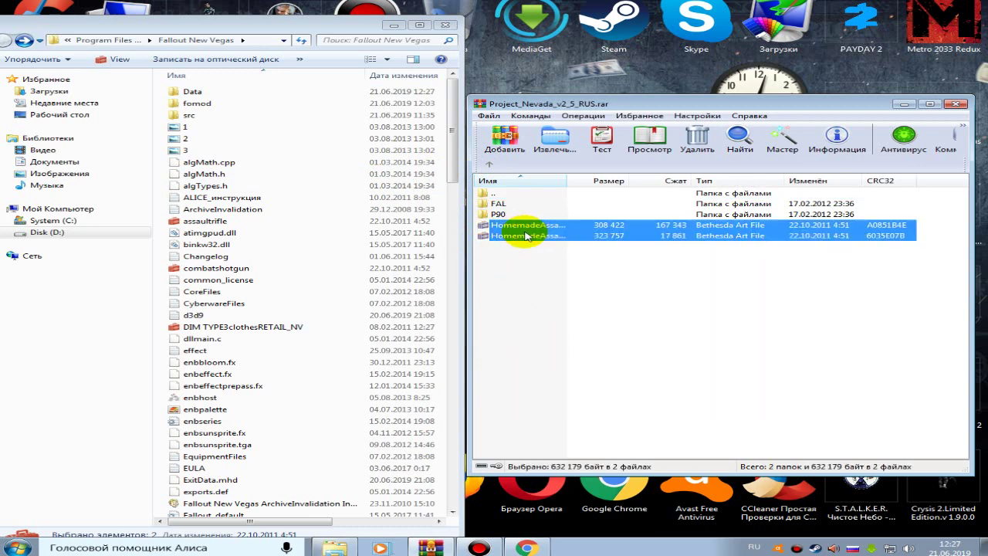
pyautogui.click(527, 266)
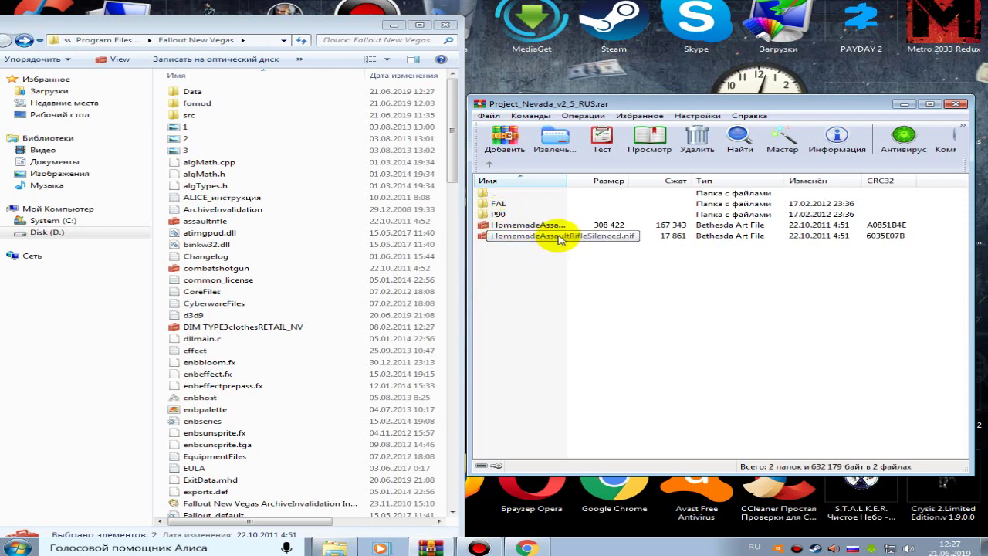
# Open the P90 subfolder inside the 2HandAutomatic folder
pyautogui.click(503, 214)
pyautogui.rightClick(504, 214)
pyautogui.click(544, 312)
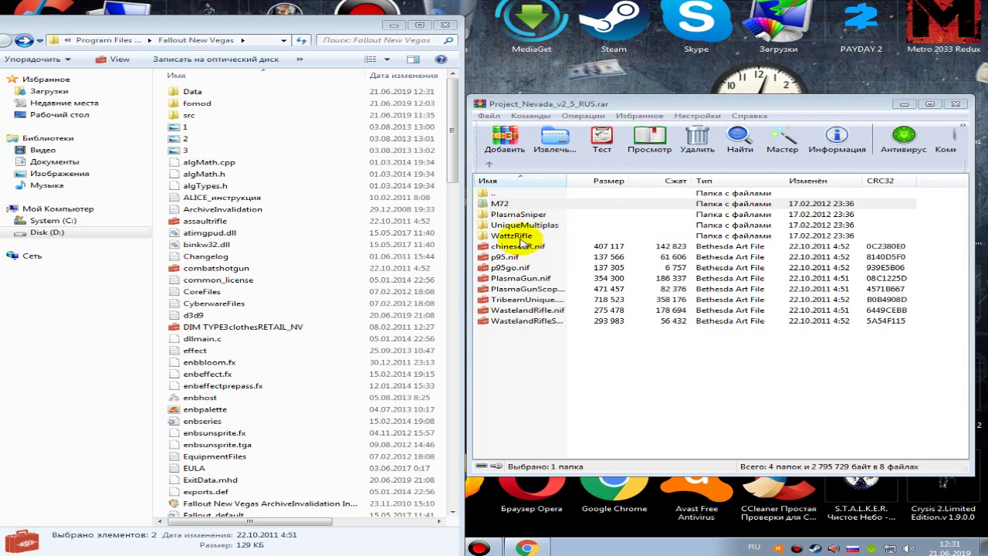
# Examine the loose .nif files and the WattzRifle subfolder in the archive's 2HandRifle folder
pyautogui.moveTo(523, 342); pyautogui.dragTo(522, 264)
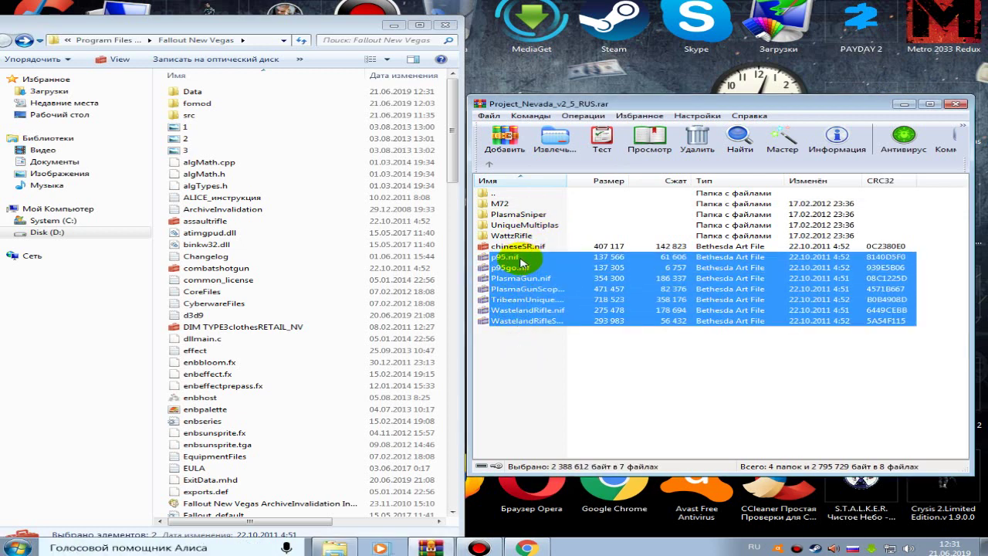
pyautogui.click(508, 247)
pyautogui.rightClick(509, 236)
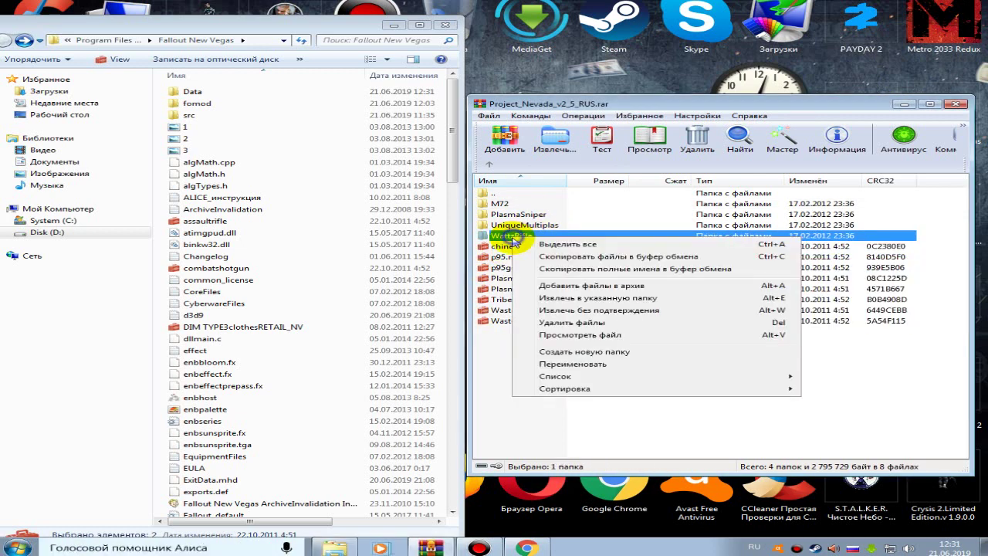
pyautogui.click(489, 194)
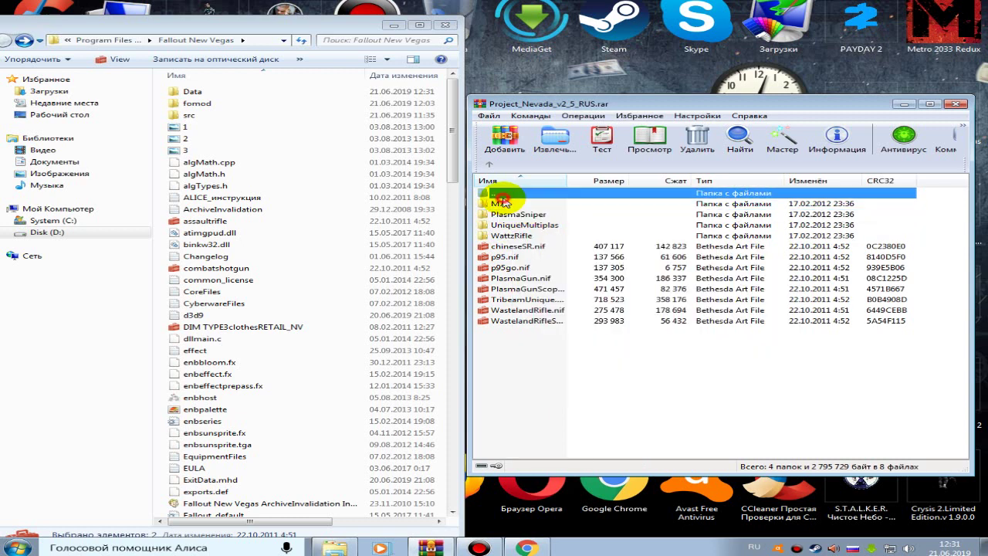
pyautogui.click(514, 301)
pyautogui.click(543, 334)
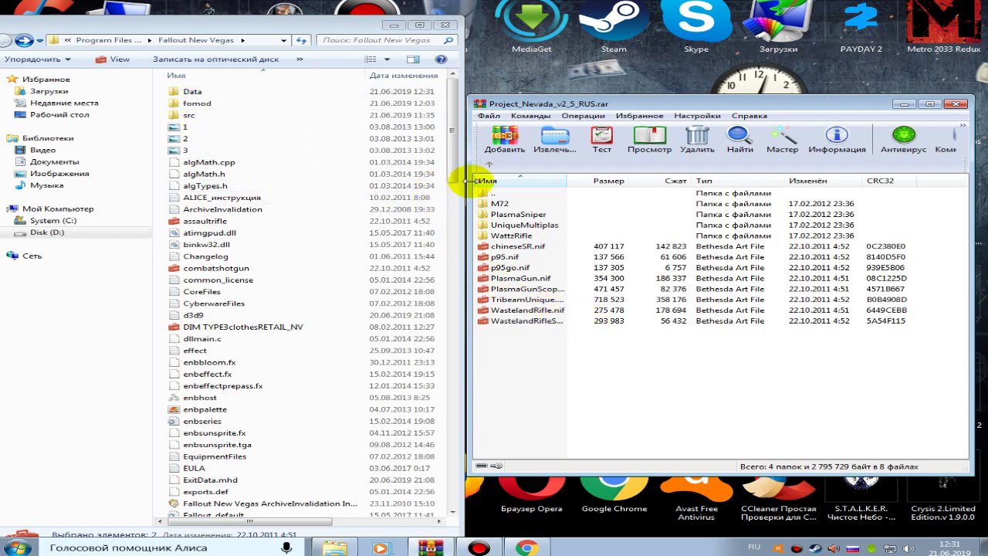
# Extract the nine Projectiles .nif files into the game's Data folder again, declining to abort the running extraction
pyautogui.click(490, 164)
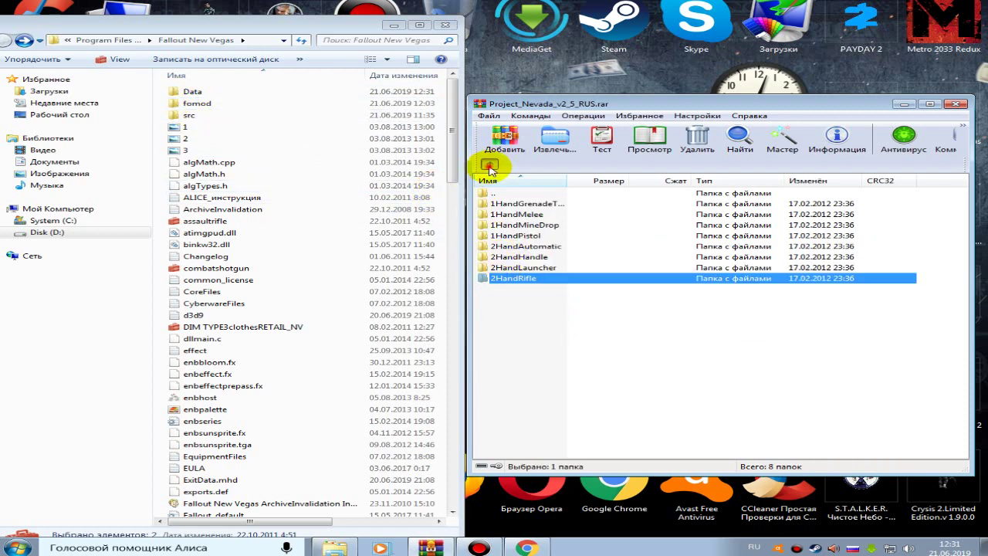
pyautogui.click(504, 270)
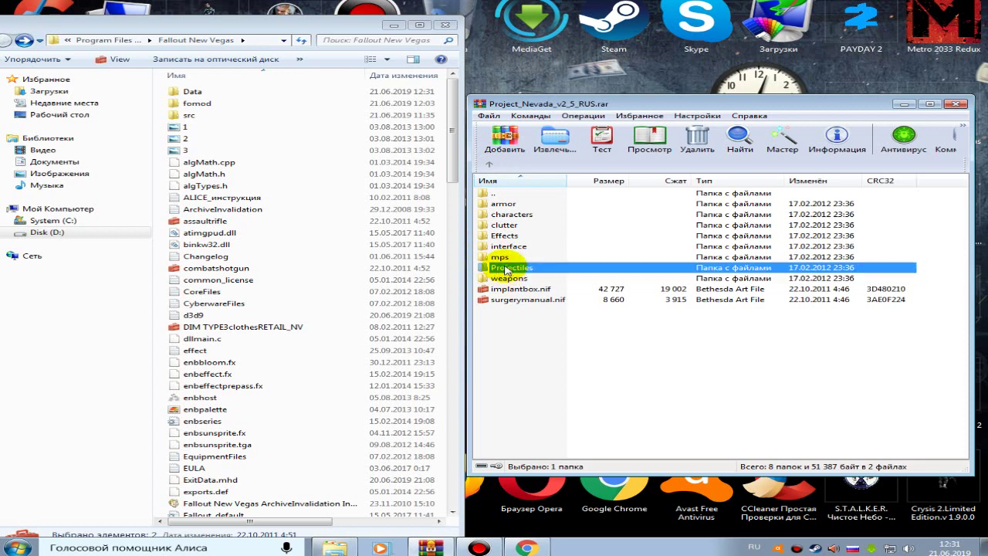
pyautogui.rightClick(503, 270)
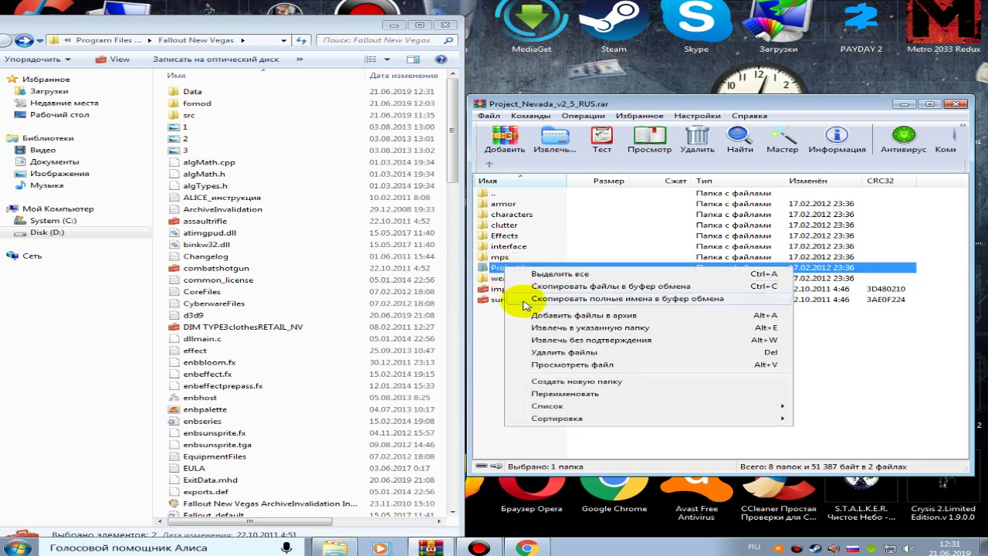
pyautogui.click(545, 362)
pyautogui.moveTo(509, 303); pyautogui.dragTo(212, 92)
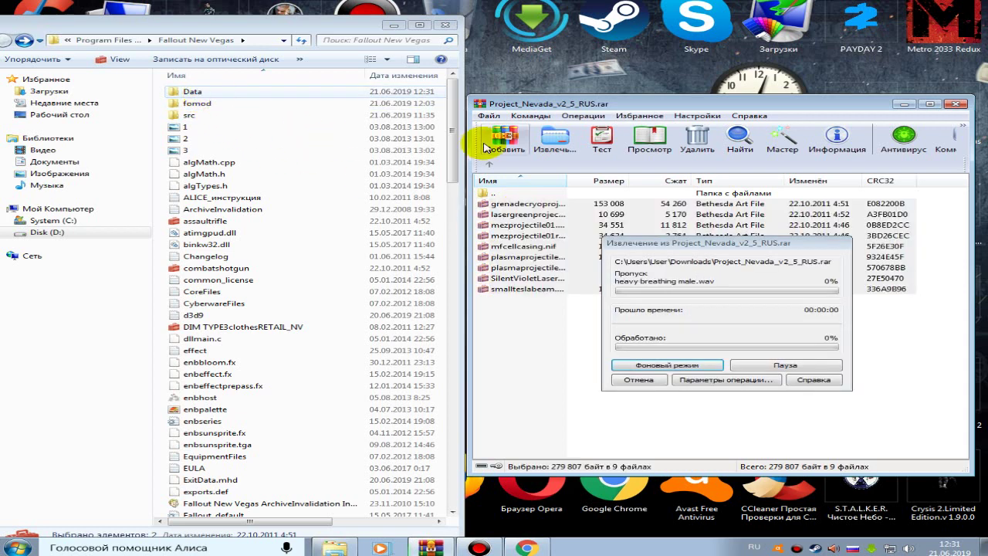
pyautogui.click(490, 166)
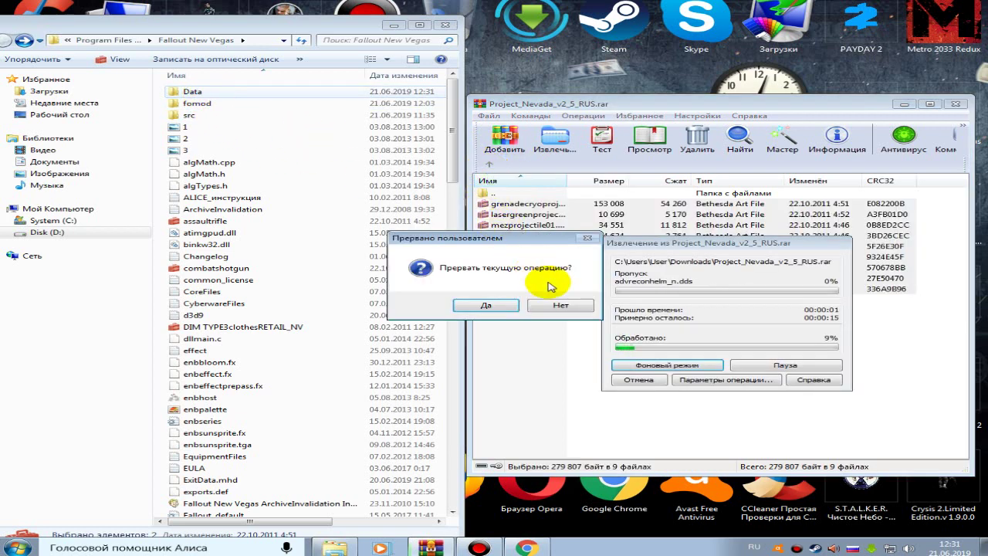
pyautogui.click(562, 308)
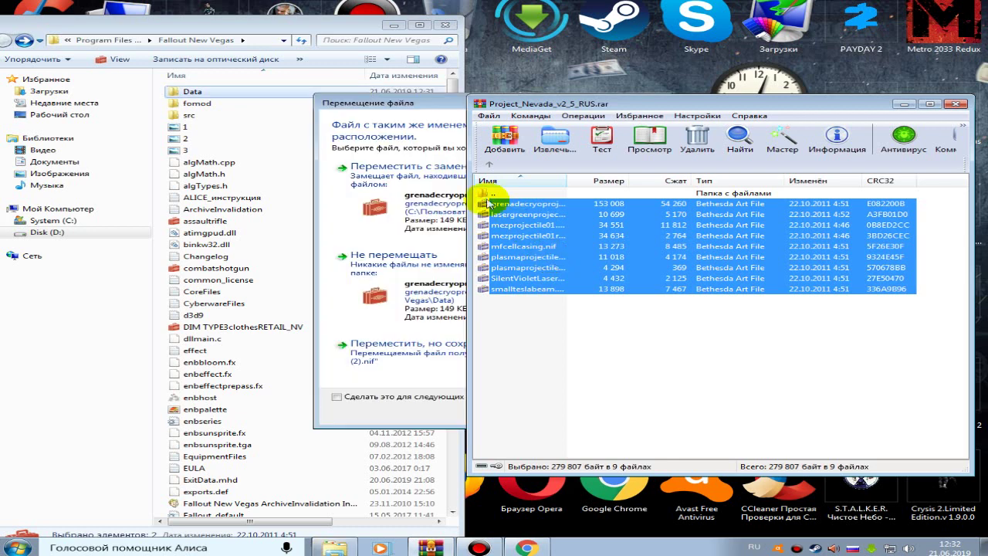
# Resolve the duplicate file conflicts by keeping the existing files in Data, applying that choice to all remaining conflicts
pyautogui.click(423, 100)
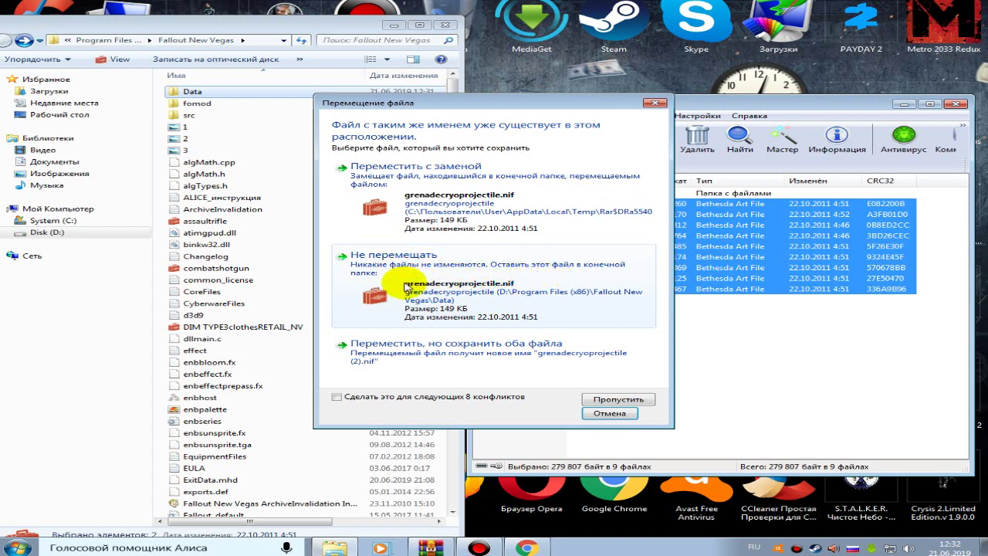
pyautogui.click(508, 293)
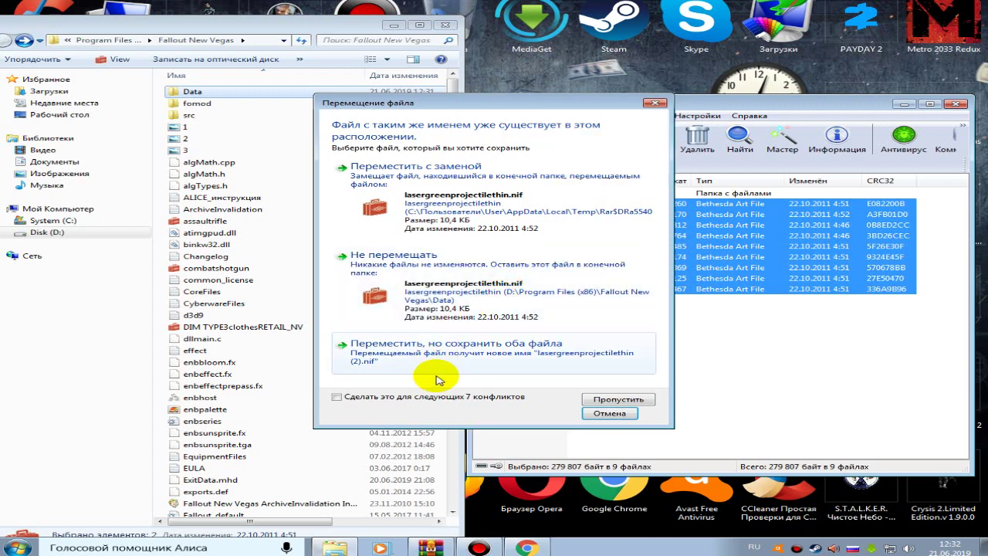
pyautogui.click(337, 397)
pyautogui.click(441, 298)
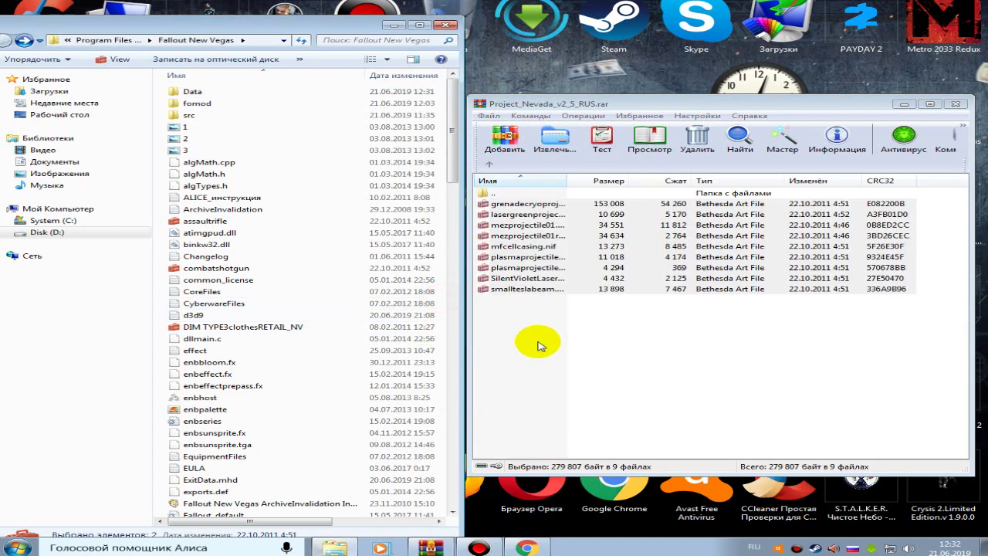
# Extract the two .nif files from the archive's mps folder into the game's Data folder
pyautogui.click(489, 165)
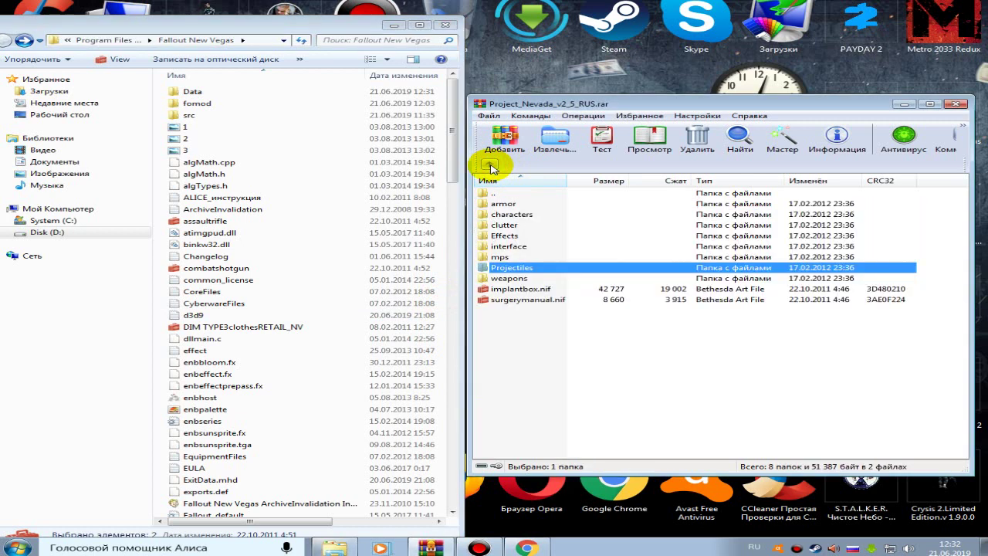
pyautogui.click(498, 257)
pyautogui.rightClick(498, 261)
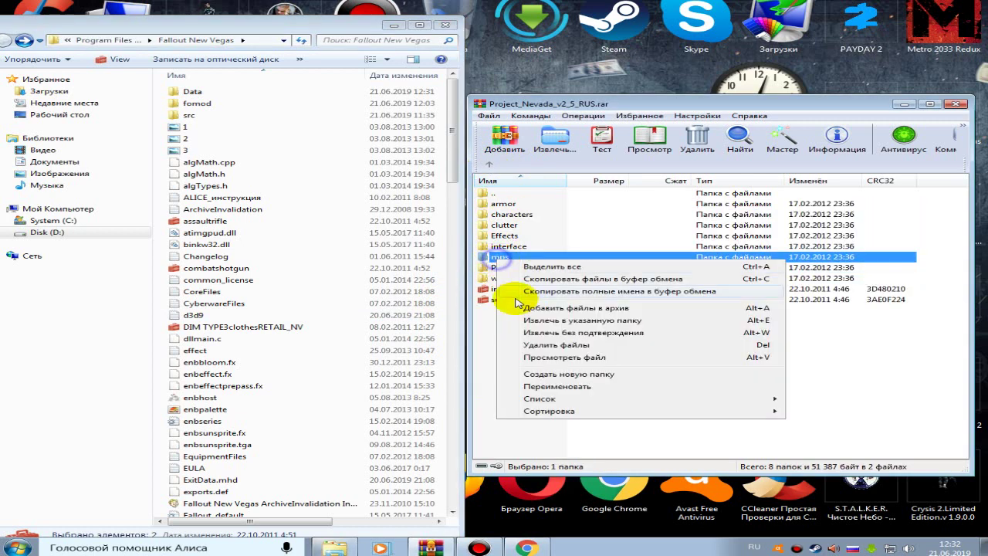
pyautogui.click(536, 353)
pyautogui.moveTo(517, 227); pyautogui.dragTo(189, 91)
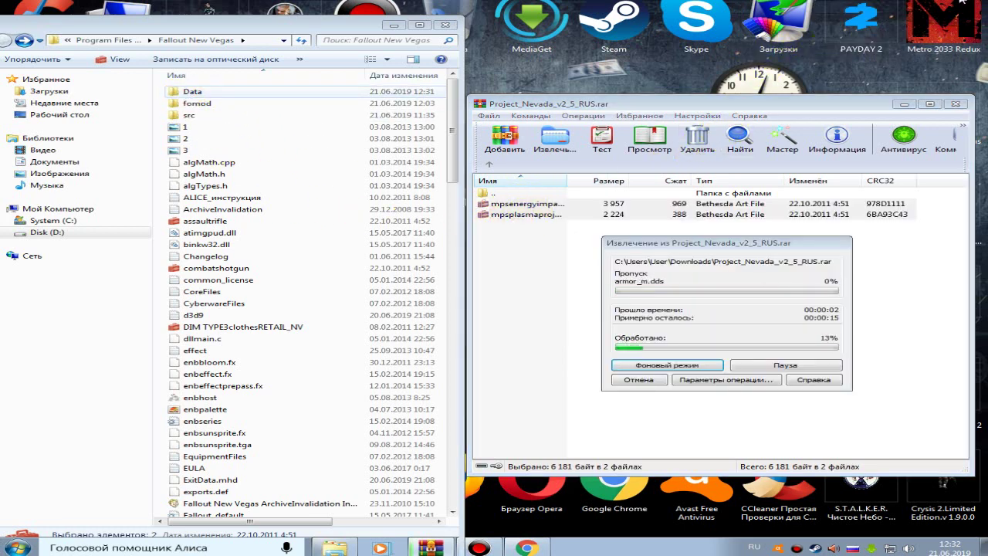
# Extract the alien pistol .nif file from the archive's dlc05 weapons 1handpistol folder into the game's Data folder
pyautogui.doubleClick(495, 194)
pyautogui.click(502, 214)
pyautogui.rightClick(504, 217)
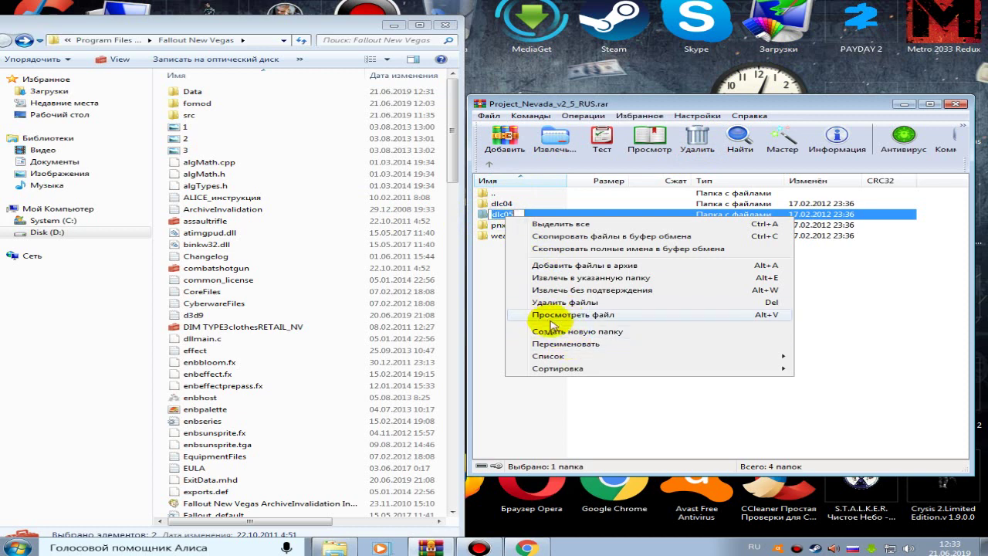
pyautogui.click(551, 317)
pyautogui.rightClick(503, 204)
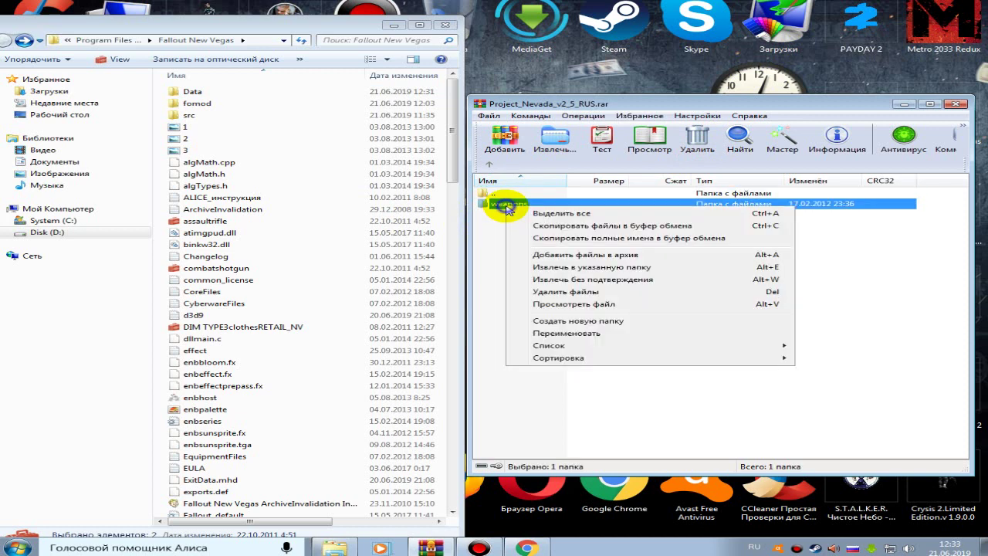
pyautogui.click(557, 304)
pyautogui.click(518, 203)
pyautogui.rightClick(522, 205)
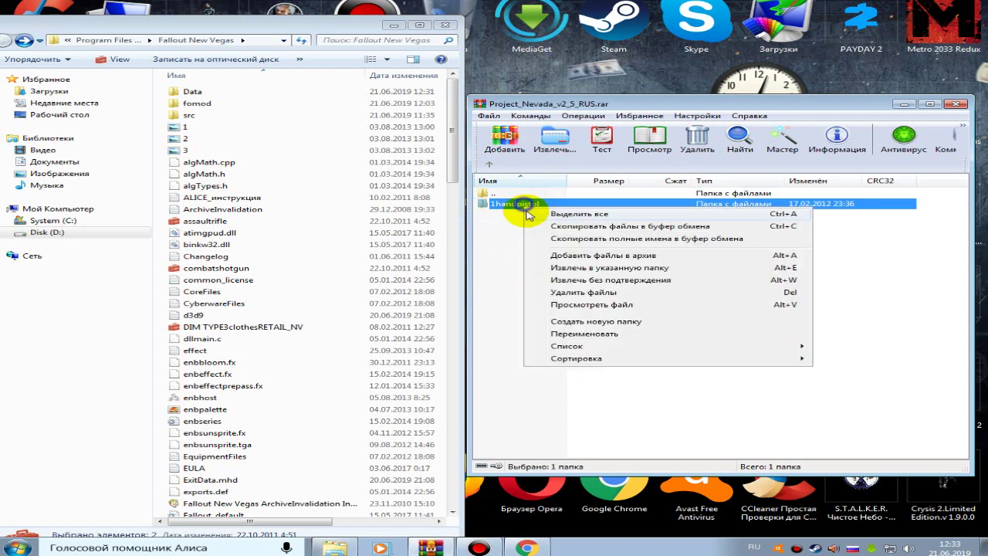
pyautogui.click(584, 305)
pyautogui.moveTo(518, 209); pyautogui.dragTo(215, 96)
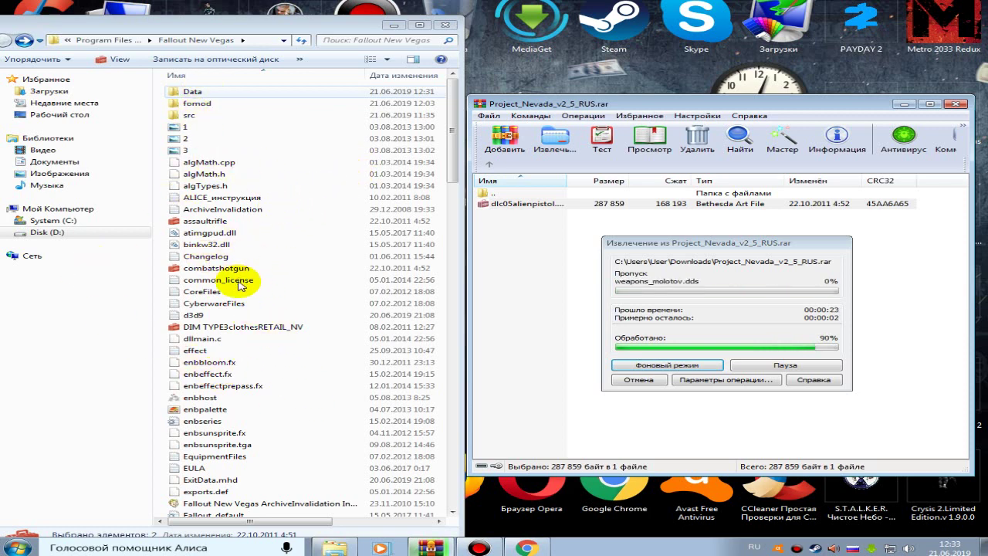
# Extract dlc04shotgun.nif from the archive's dlc04 weapons 2handrifle folder into the game's Data folder
pyautogui.click(490, 165)
pyautogui.click(491, 166)
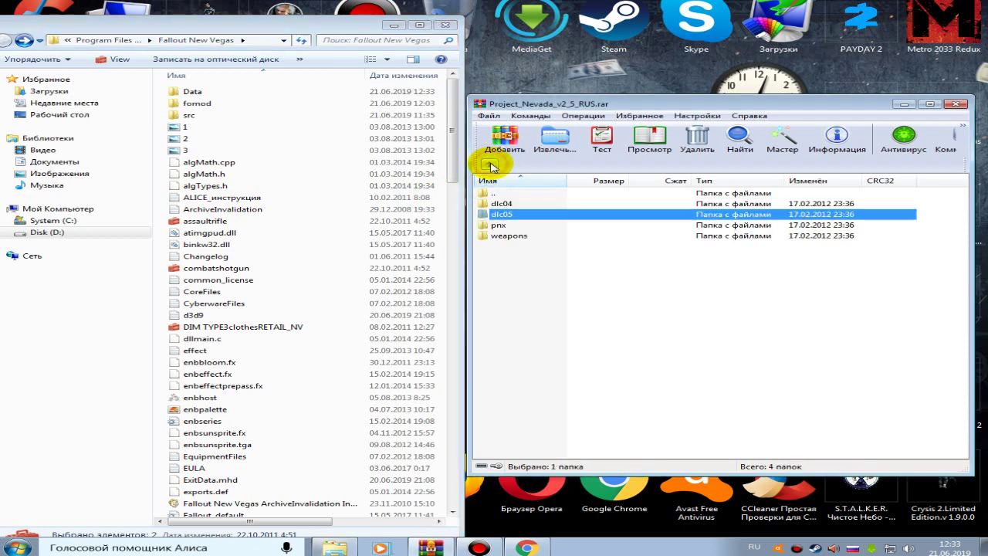
pyautogui.click(494, 204)
pyautogui.rightClick(494, 205)
pyautogui.click(540, 305)
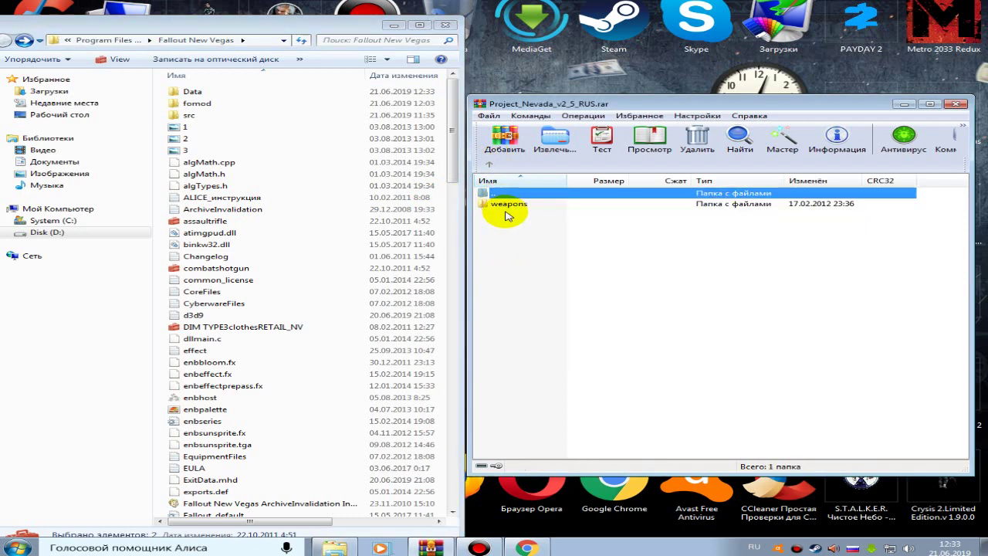
pyautogui.click(500, 204)
pyautogui.rightClick(502, 204)
pyautogui.click(546, 303)
pyautogui.click(509, 204)
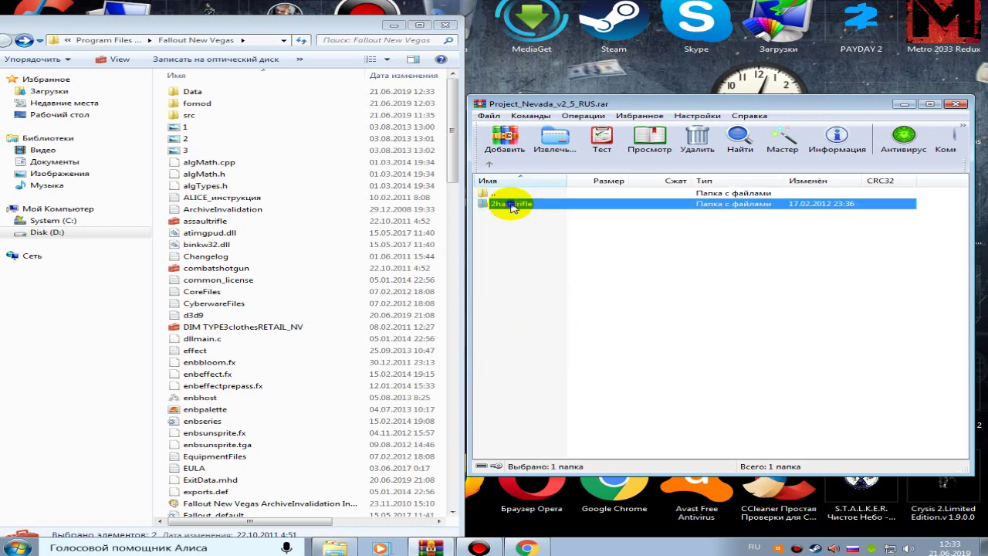
pyautogui.rightClick(510, 205)
pyautogui.click(544, 301)
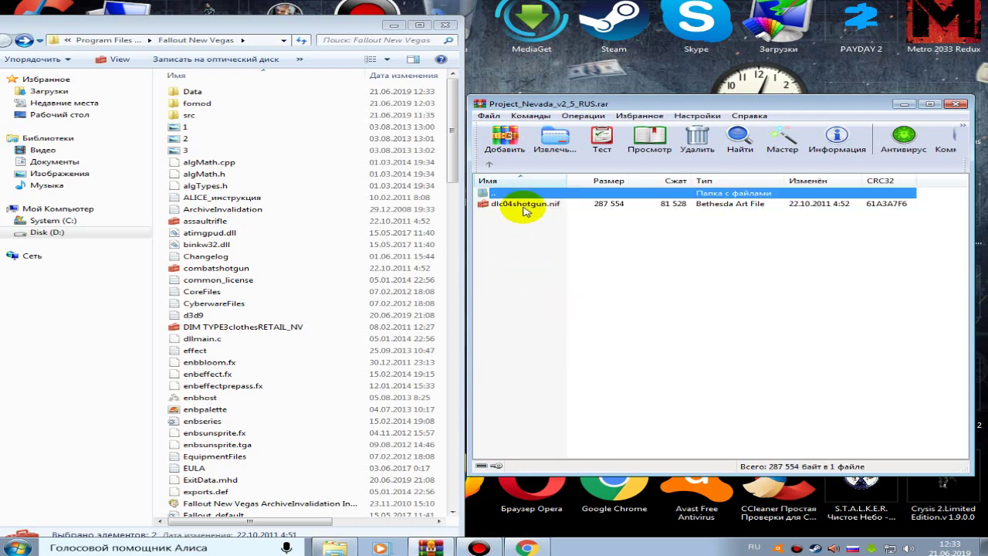
pyautogui.moveTo(521, 205); pyautogui.dragTo(185, 91)
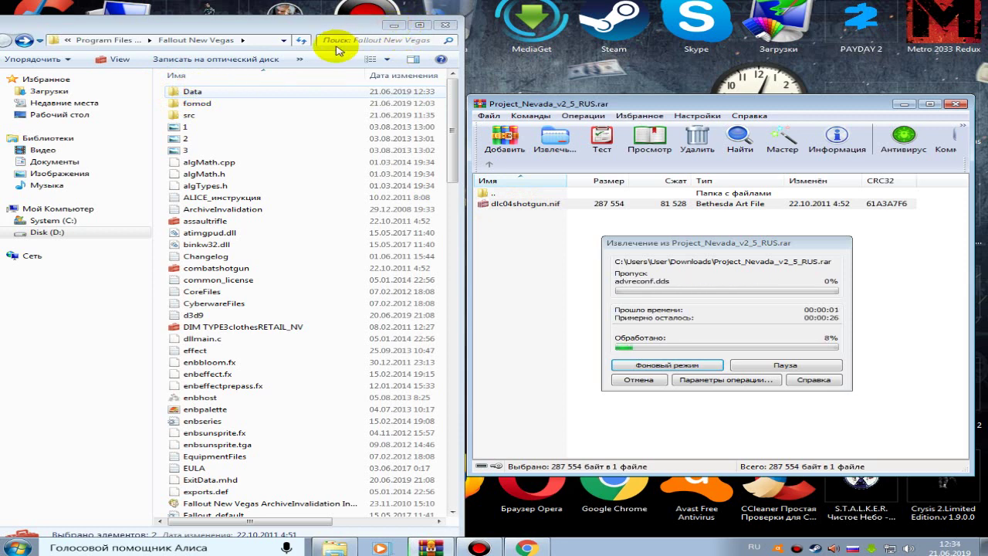
pyautogui.click(17, 547)
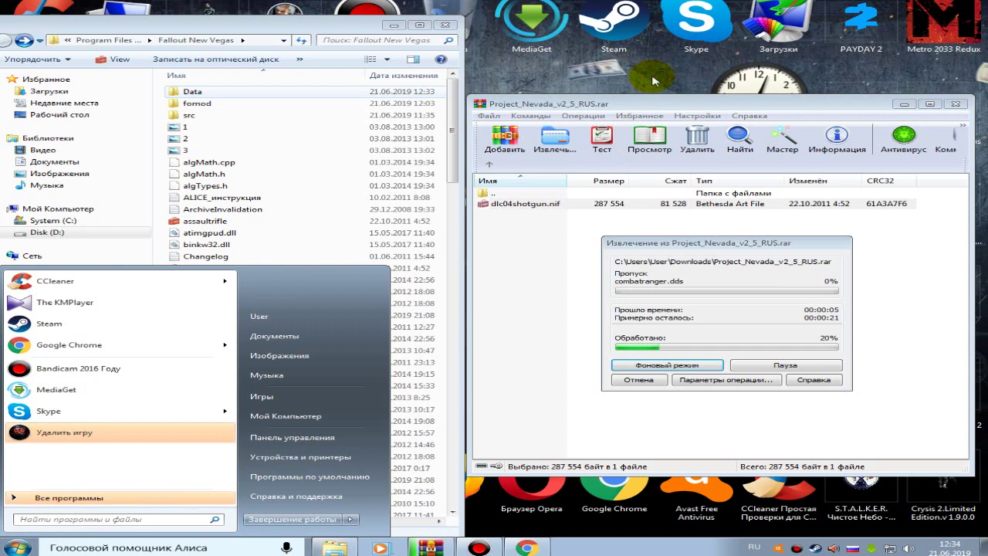
pyautogui.click(672, 220)
pyautogui.click(675, 243)
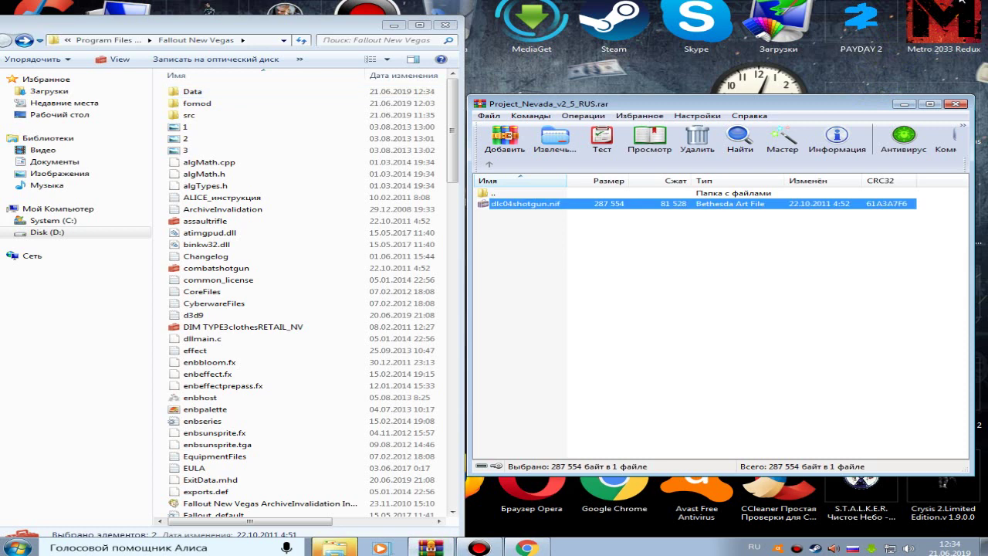
# Extract the archive's top-level Menus and Meshes folders into the game's Data folder, merging Meshes with the existing folder
pyautogui.click(495, 165)
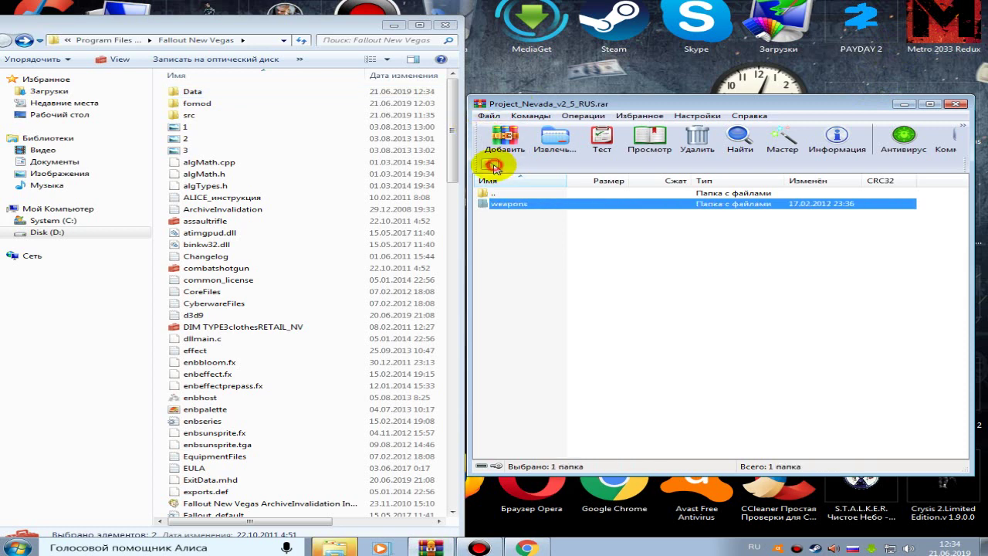
pyautogui.click(494, 166)
pyautogui.click(491, 167)
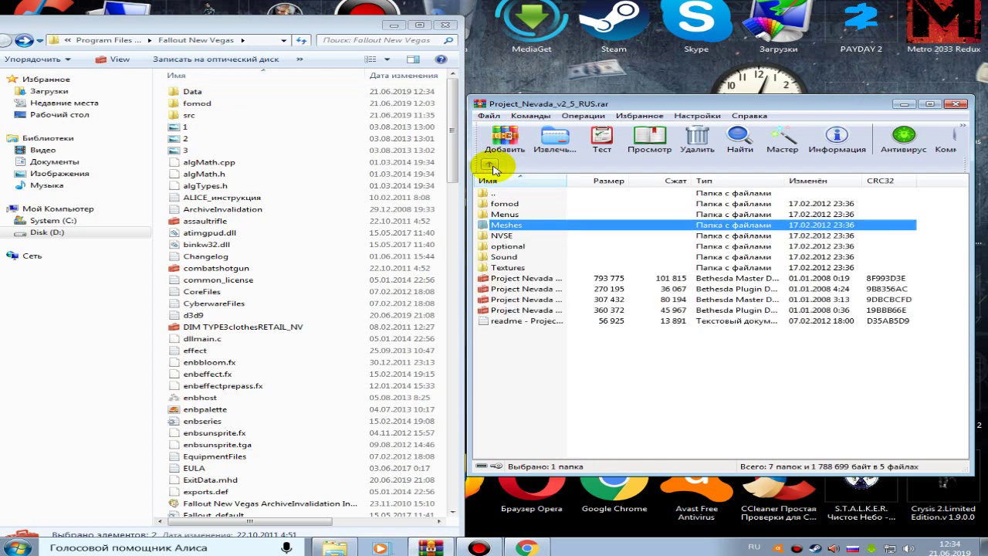
pyautogui.click(506, 219)
pyautogui.moveTo(930, 214); pyautogui.dragTo(900, 228)
pyautogui.moveTo(506, 222); pyautogui.dragTo(192, 94)
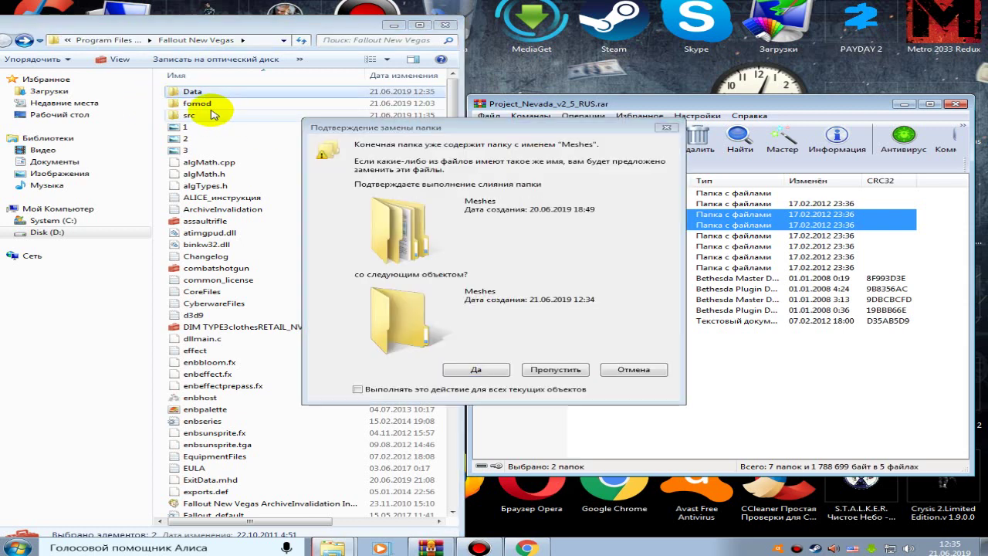
pyautogui.click(457, 365)
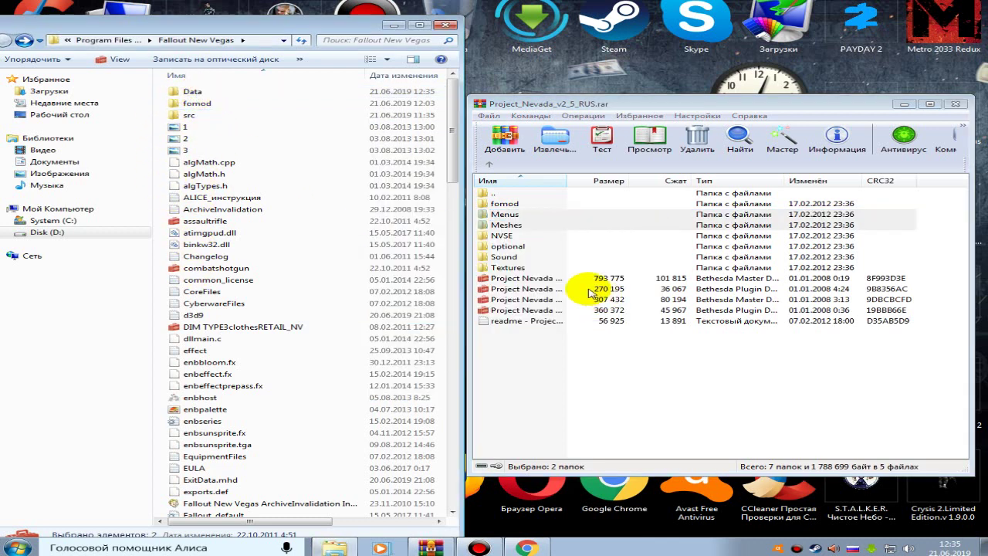
# Examine the files in the archive's fomod folder down to the end of the list
pyautogui.click(508, 205)
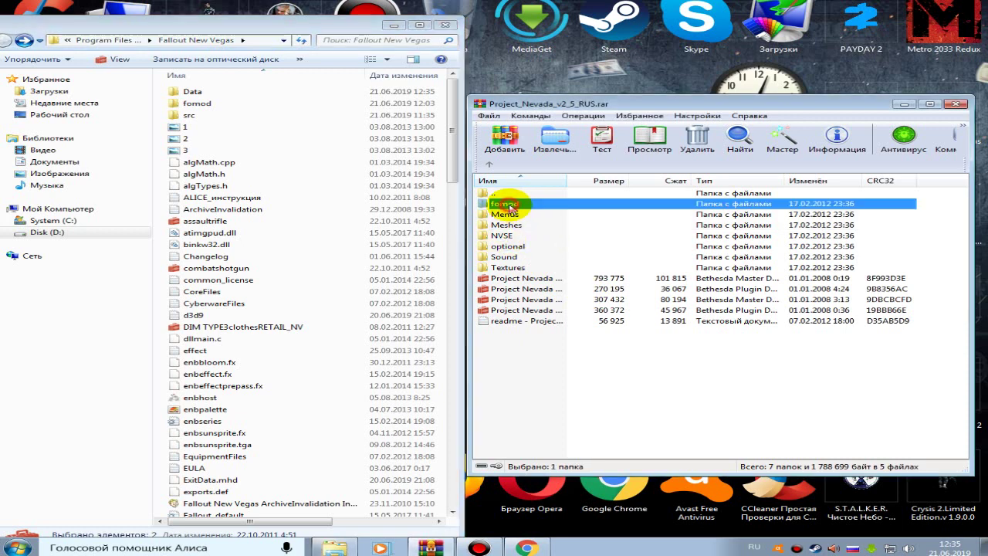
pyautogui.rightClick(509, 207)
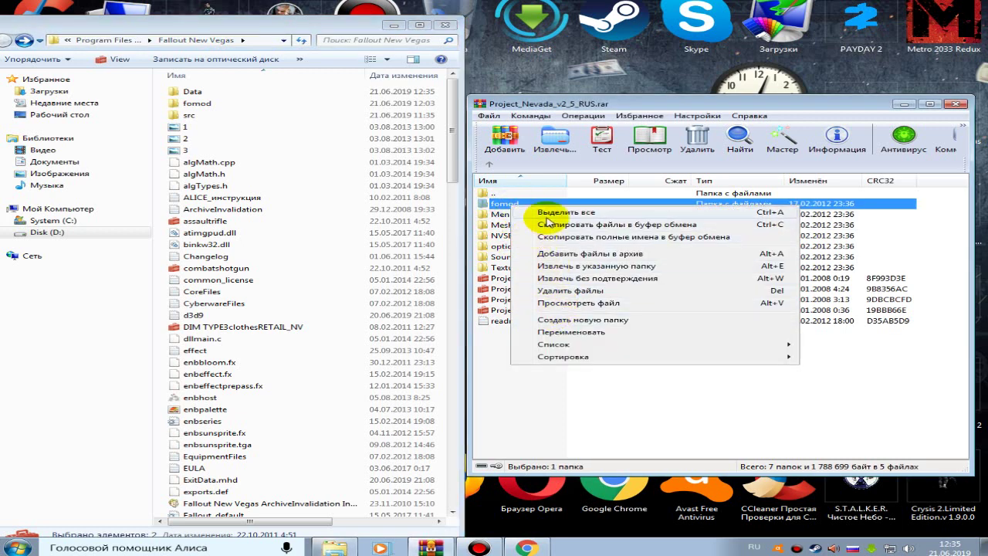
pyautogui.press('Escape')
pyautogui.press('Return')
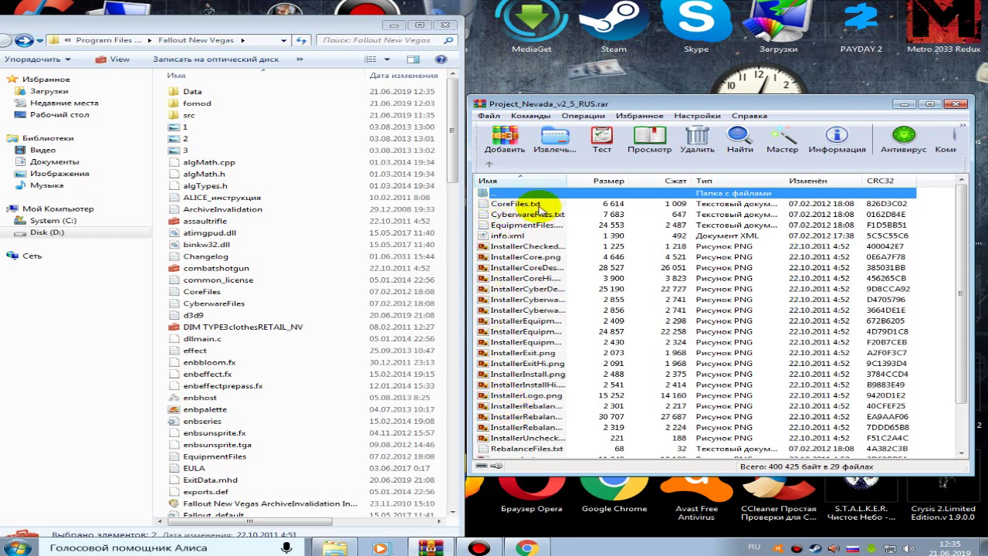
pyautogui.scroll(-2, 498, 359)
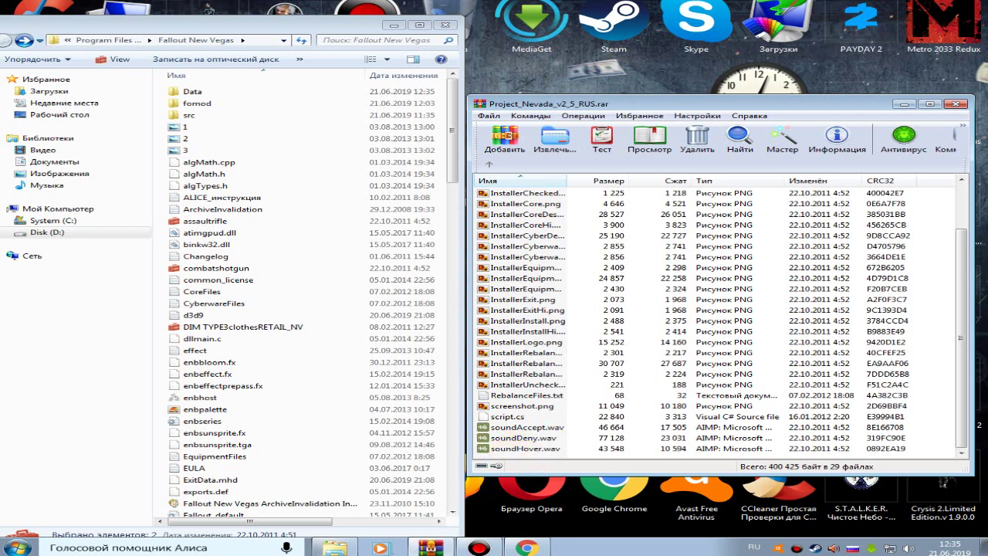
# Open the game's Data folder and extract soundAccept.wav, soundDeny.wav and soundHover.wav from the archive's fomod folder into its Music folder
pyautogui.click(187, 91)
pyautogui.rightClick(188, 92)
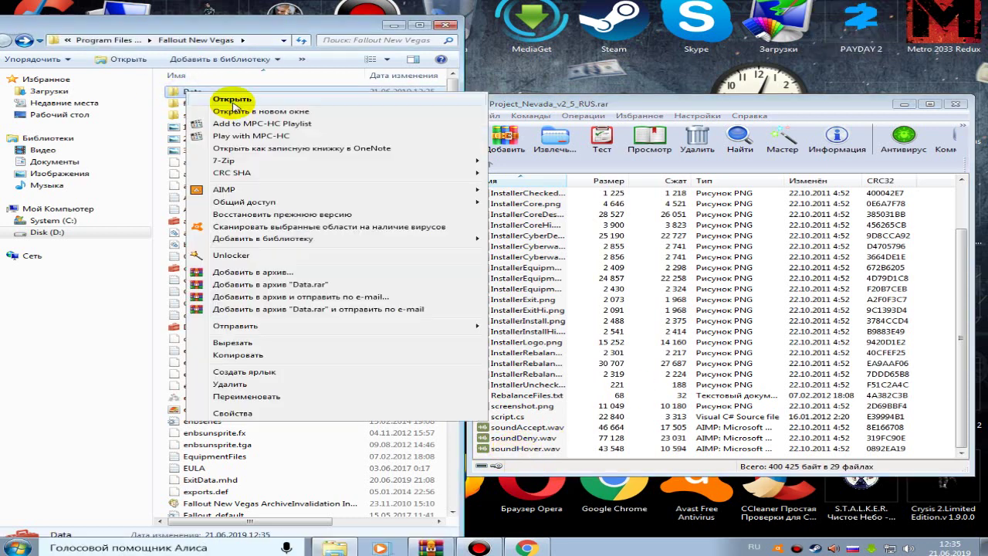
pyautogui.click(232, 100)
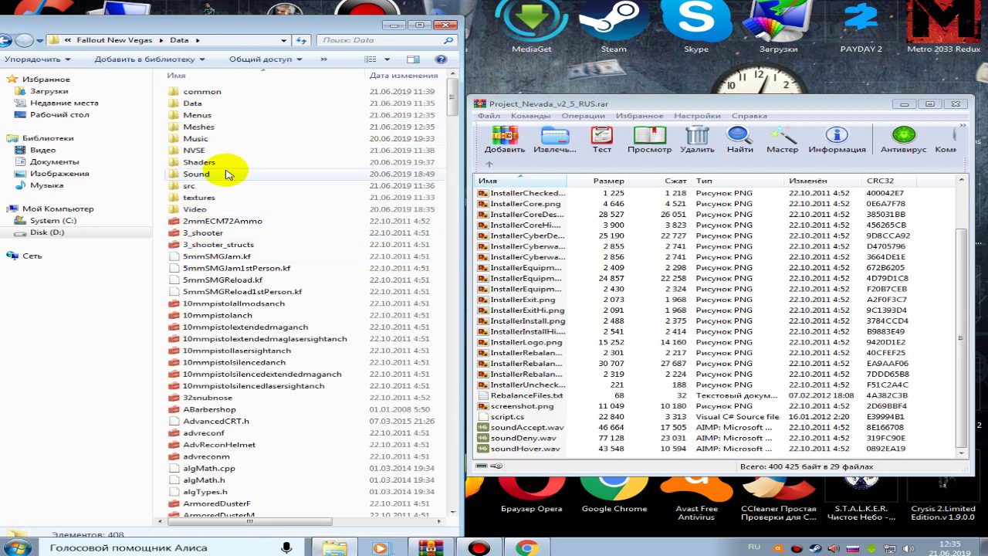
pyautogui.click(488, 164)
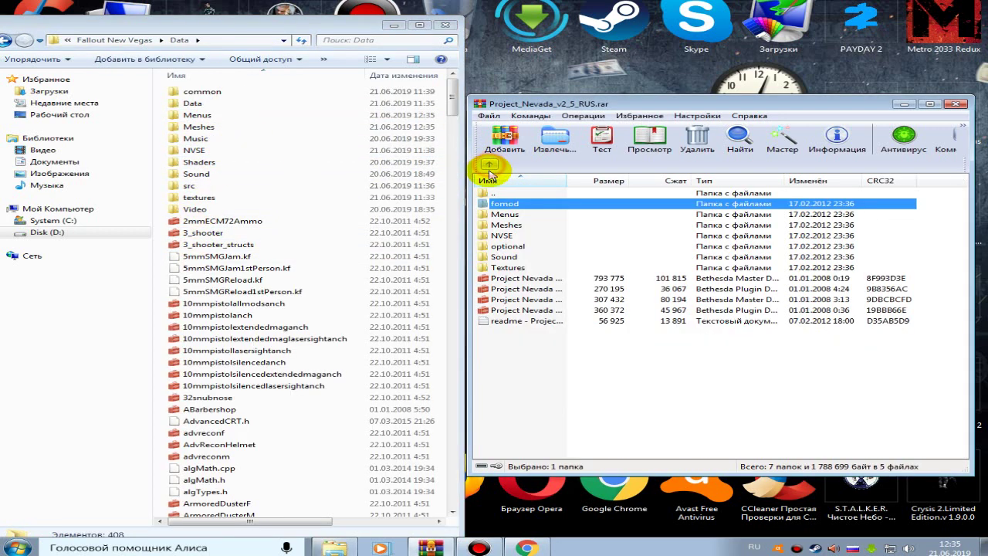
pyautogui.rightClick(505, 204)
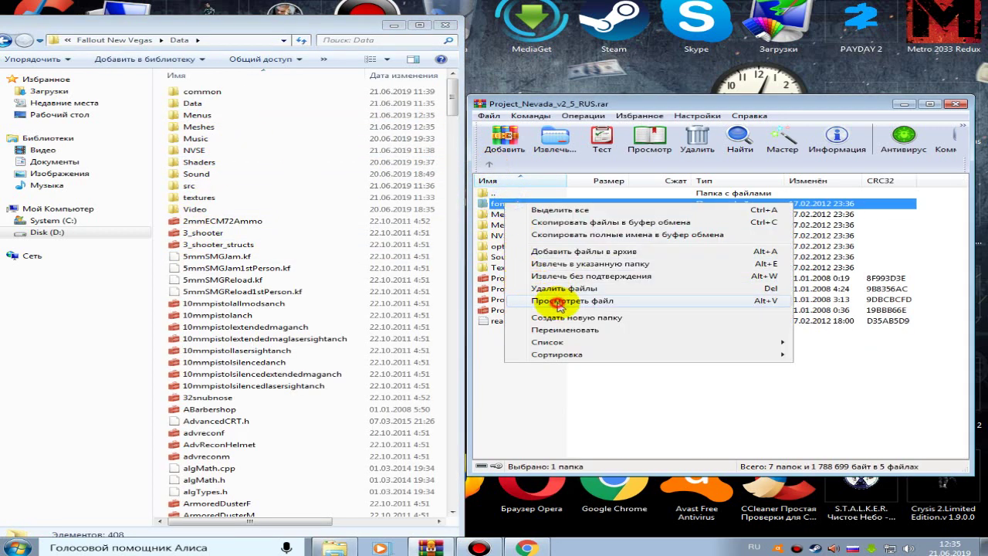
pyautogui.click(540, 299)
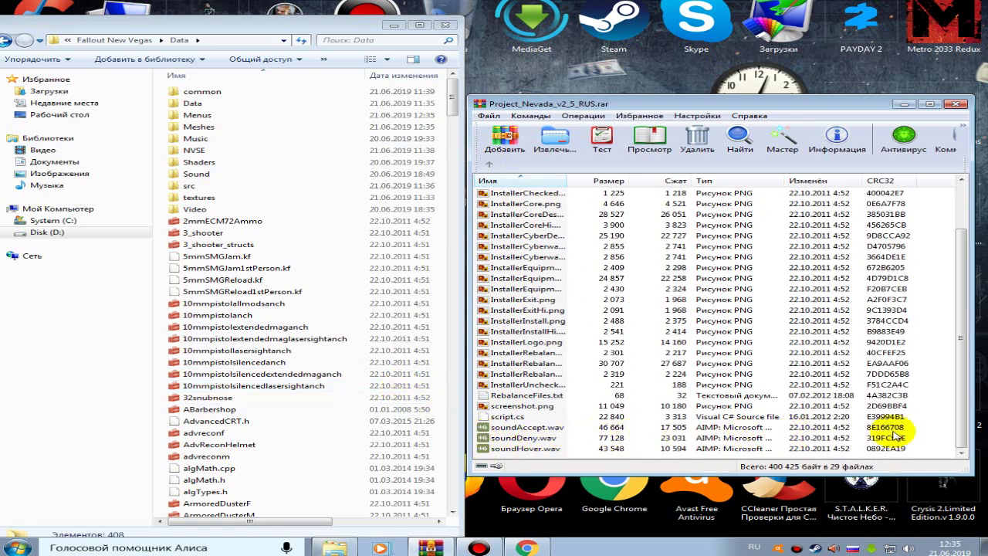
pyautogui.moveTo(935, 432); pyautogui.dragTo(907, 456)
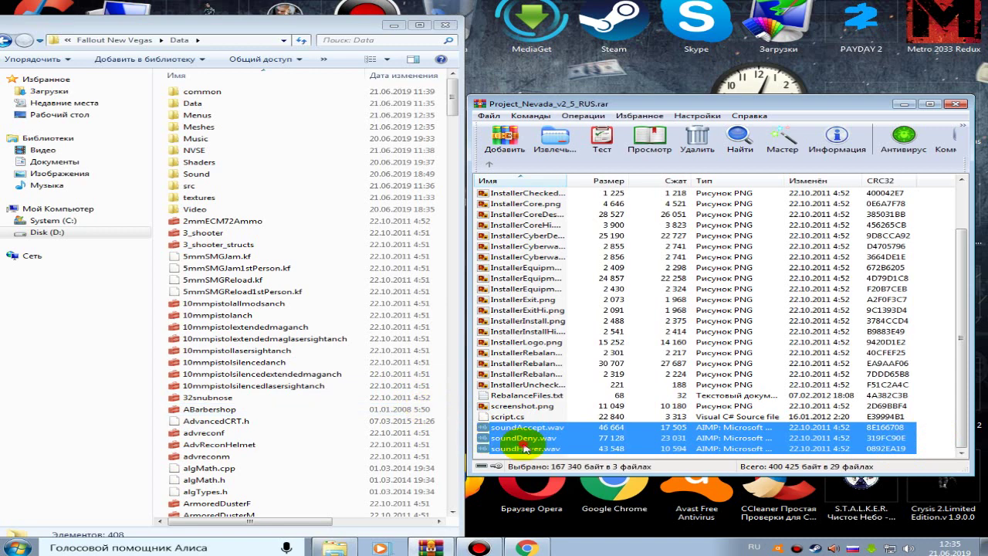
pyautogui.moveTo(514, 436); pyautogui.dragTo(199, 140)
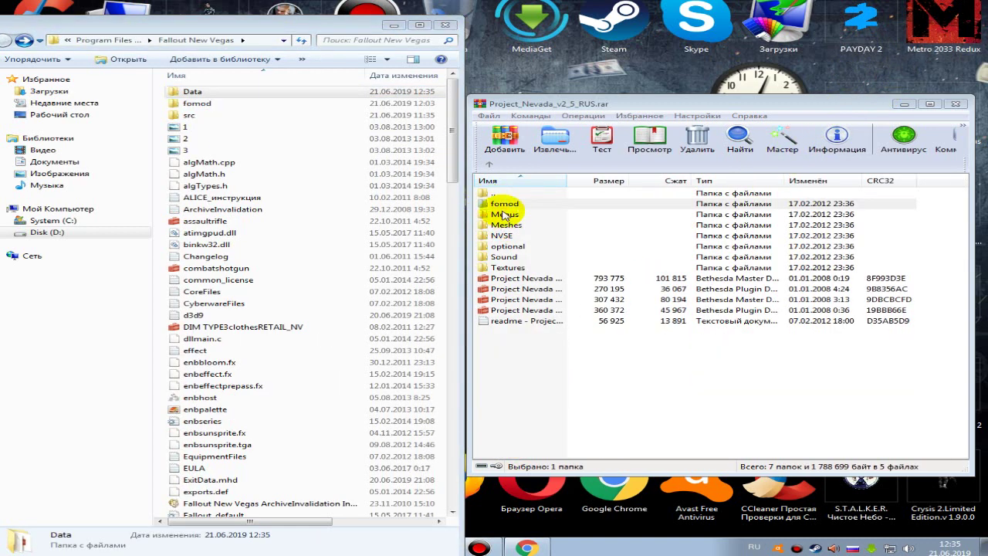
# Extract the fomod folder into Data and the Project Nevada readme into the Fallout New Vegas folder, closing the game folder window
pyautogui.moveTo(498, 204); pyautogui.dragTo(195, 95)
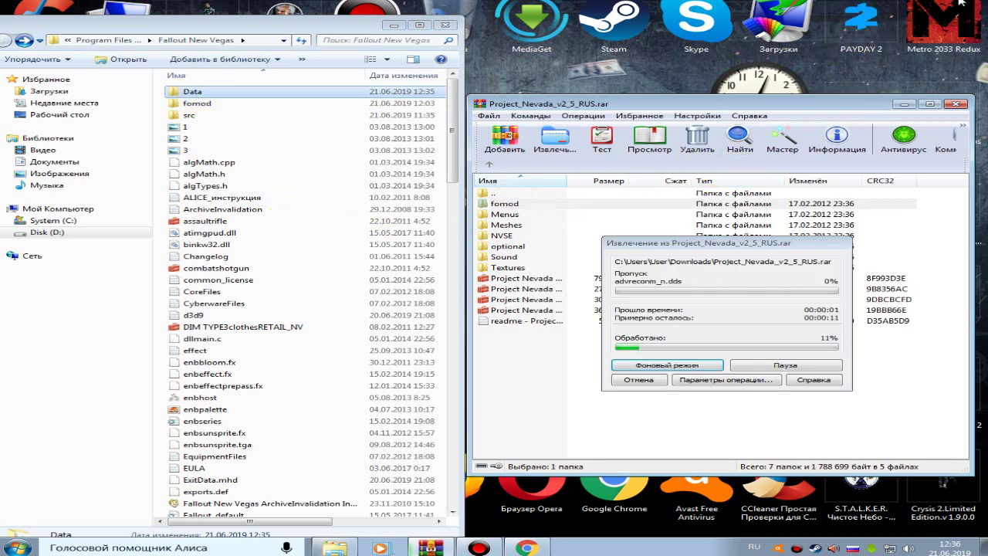
pyautogui.moveTo(494, 320); pyautogui.dragTo(336, 390)
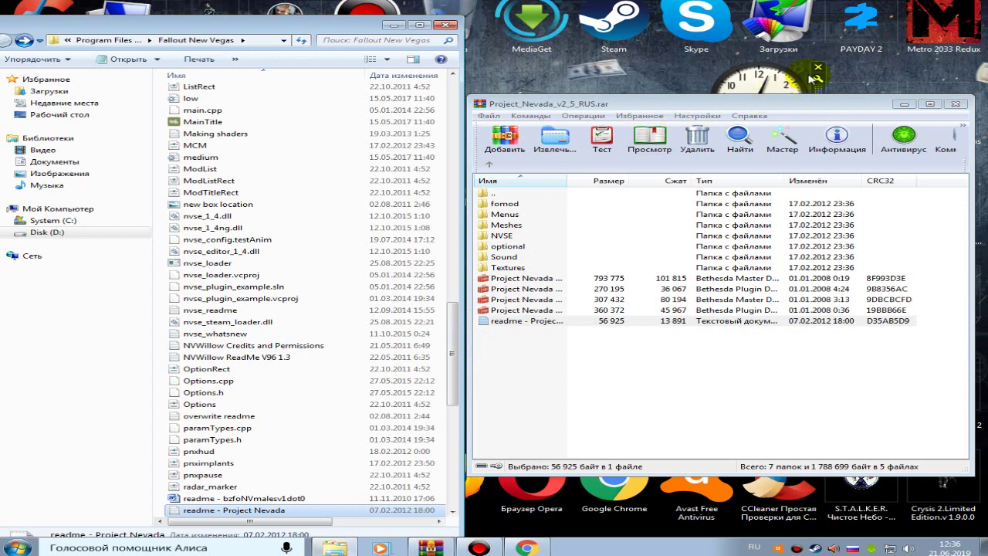
pyautogui.click(446, 25)
# Switch to Fallout Mod Manager and open its Package Manager
pyautogui.rightClick(24, 286)
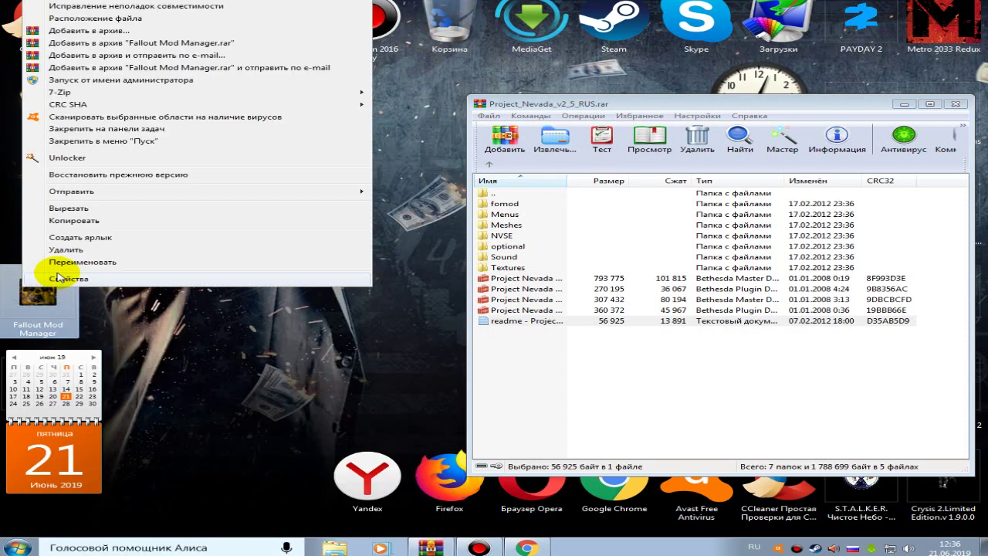
pyautogui.press('Escape')
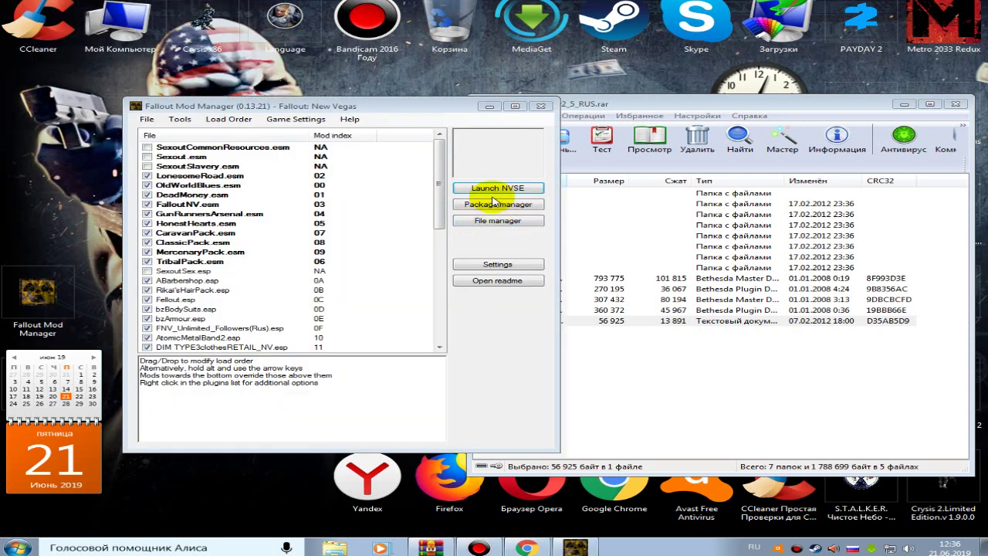
pyautogui.click(498, 204)
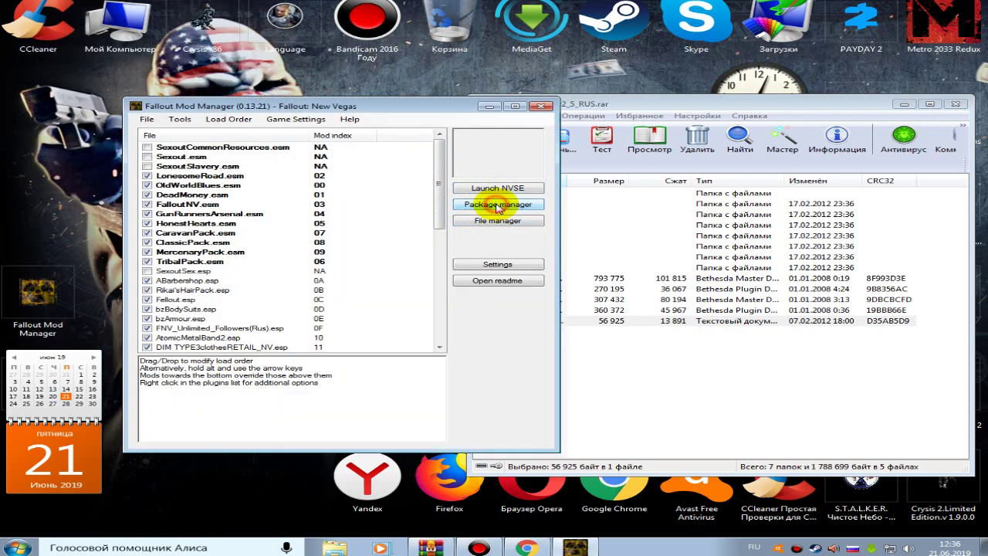
pyautogui.click(416, 298)
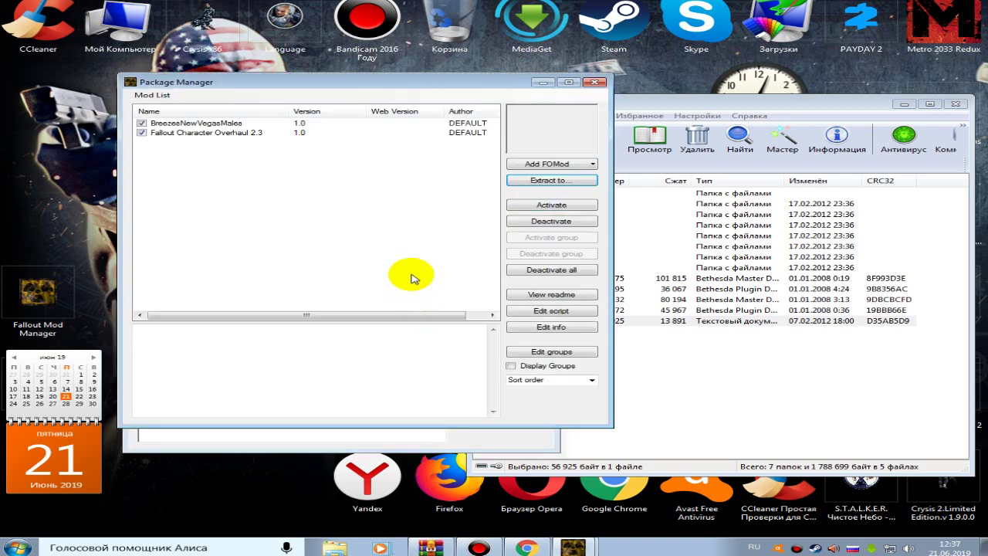